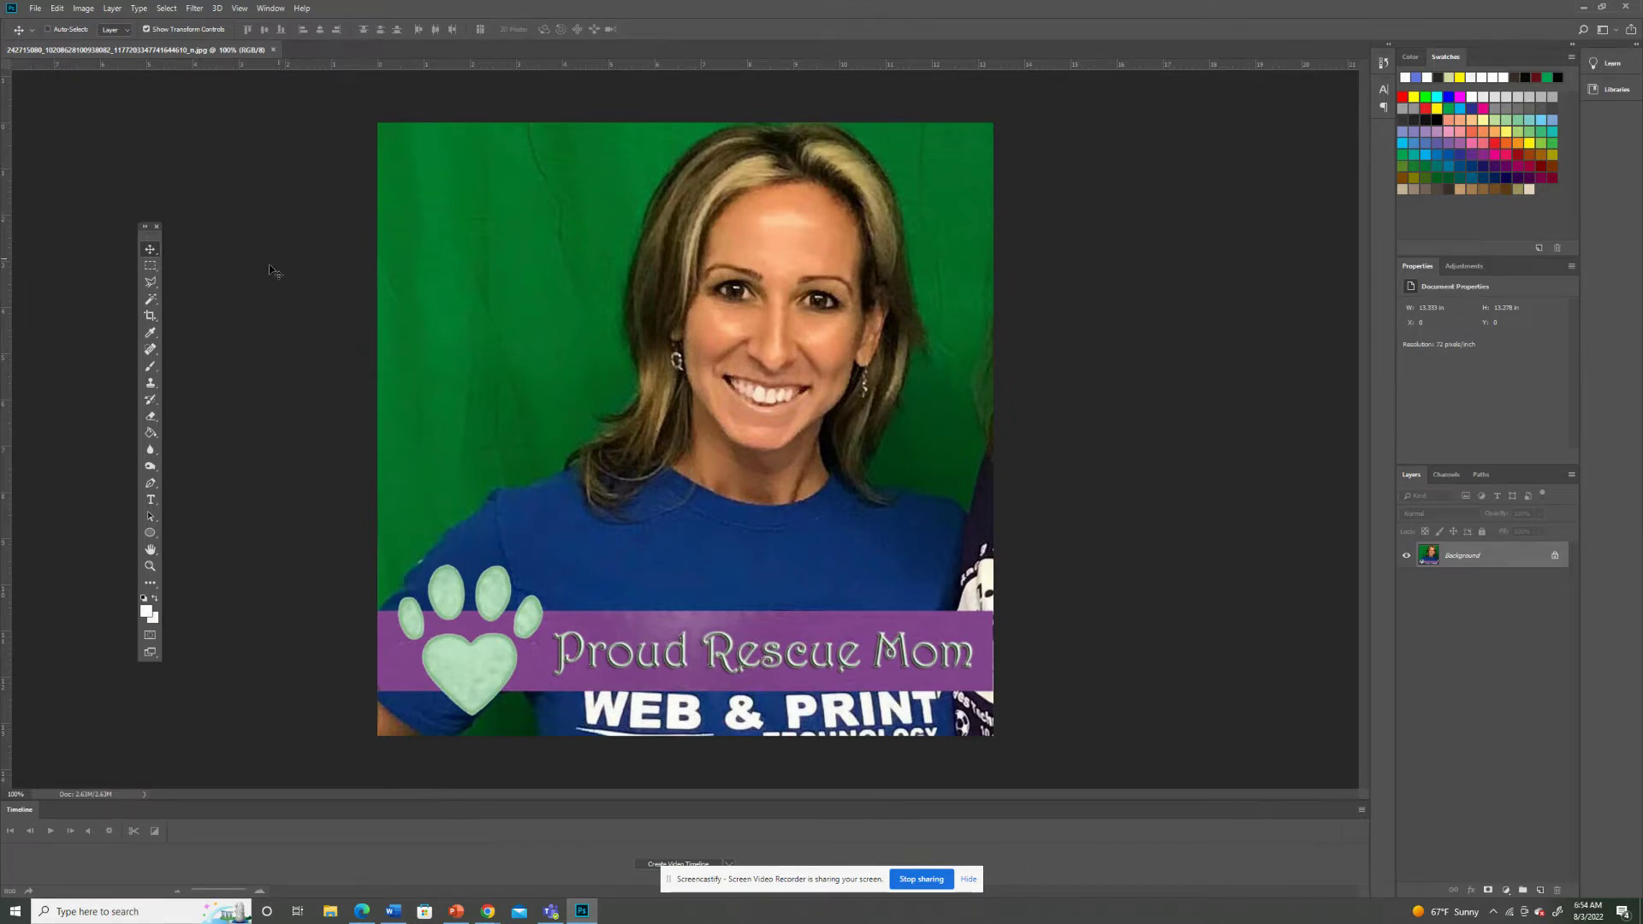
Crop the photo to a head-and-shoulders portrait, trimming off the banner and shirt lettering.
click(150, 319)
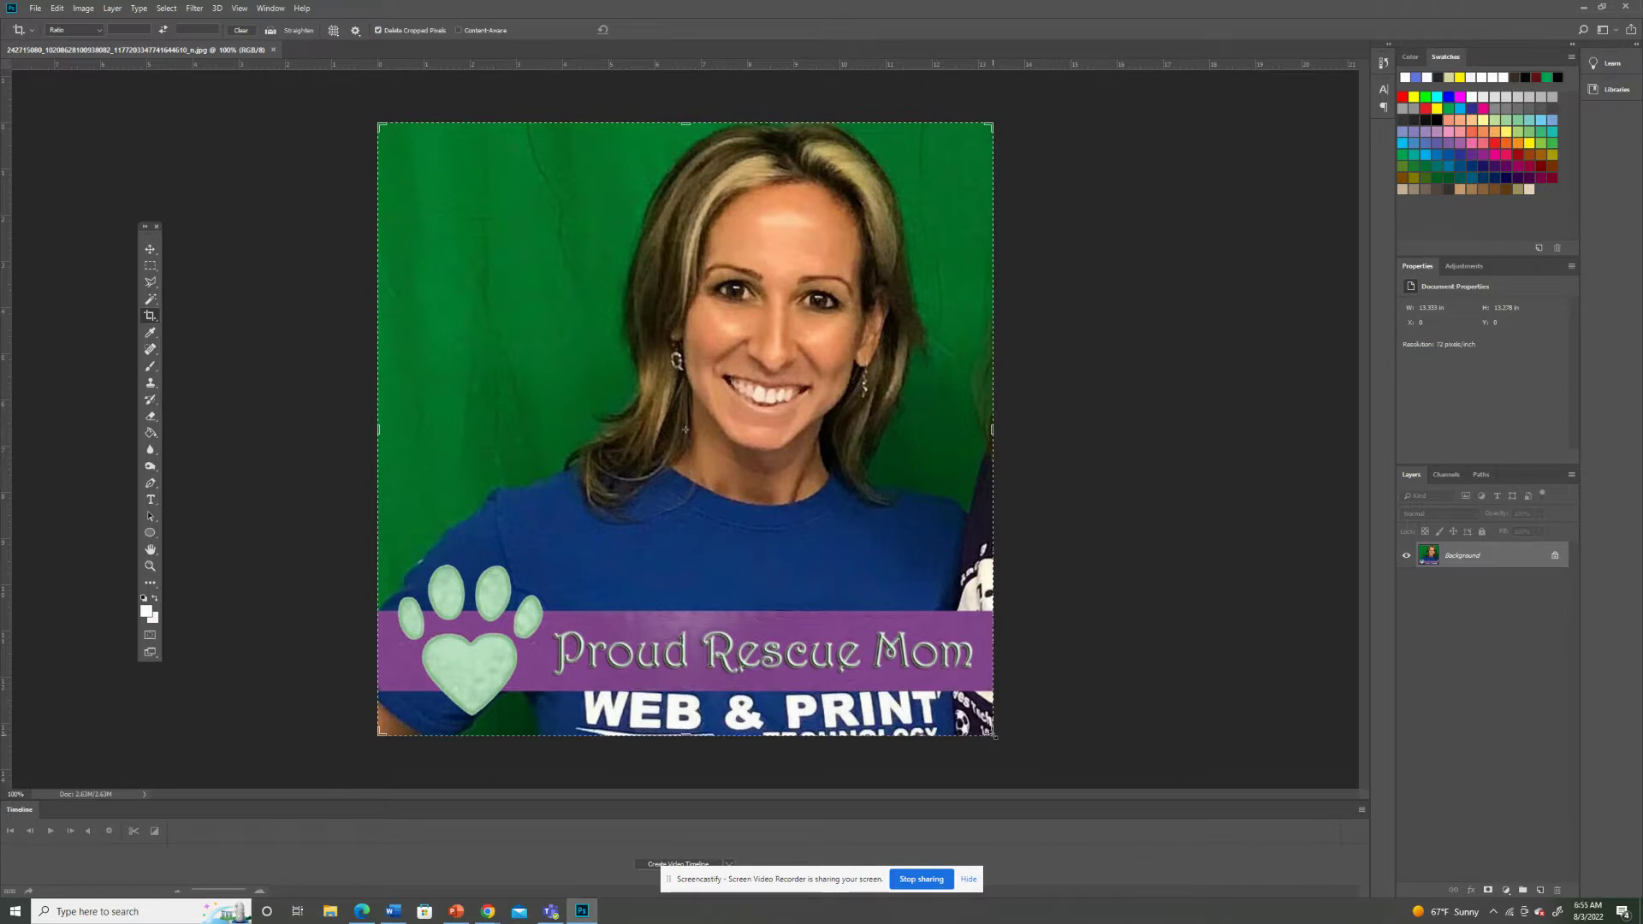
drag(993, 734, 982, 666)
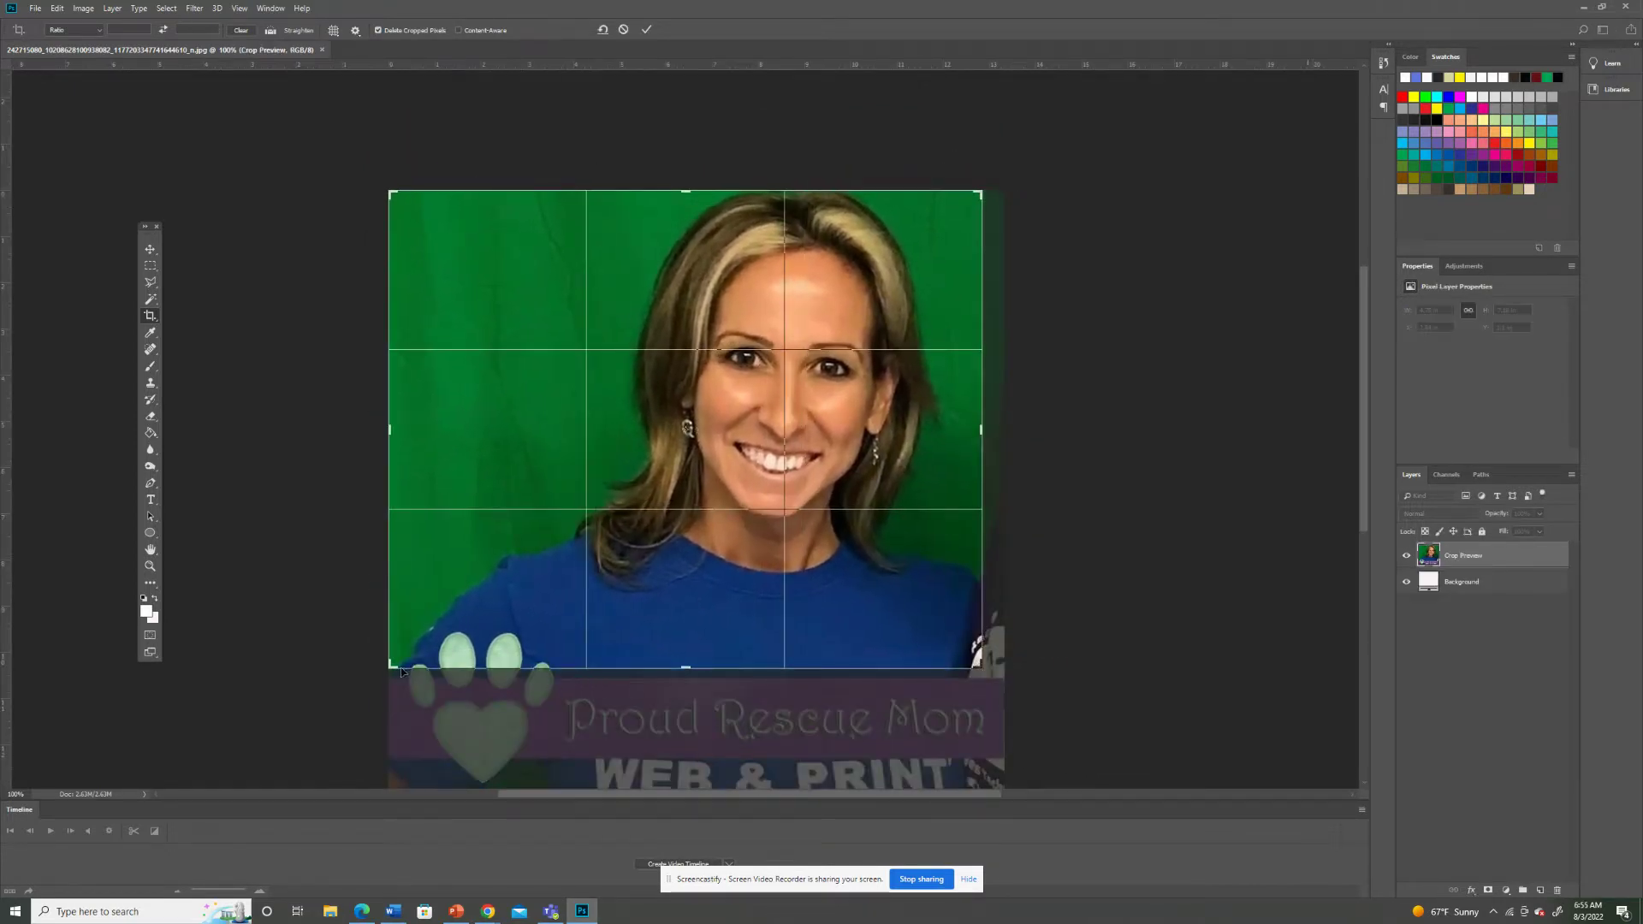
drag(388, 667, 475, 651)
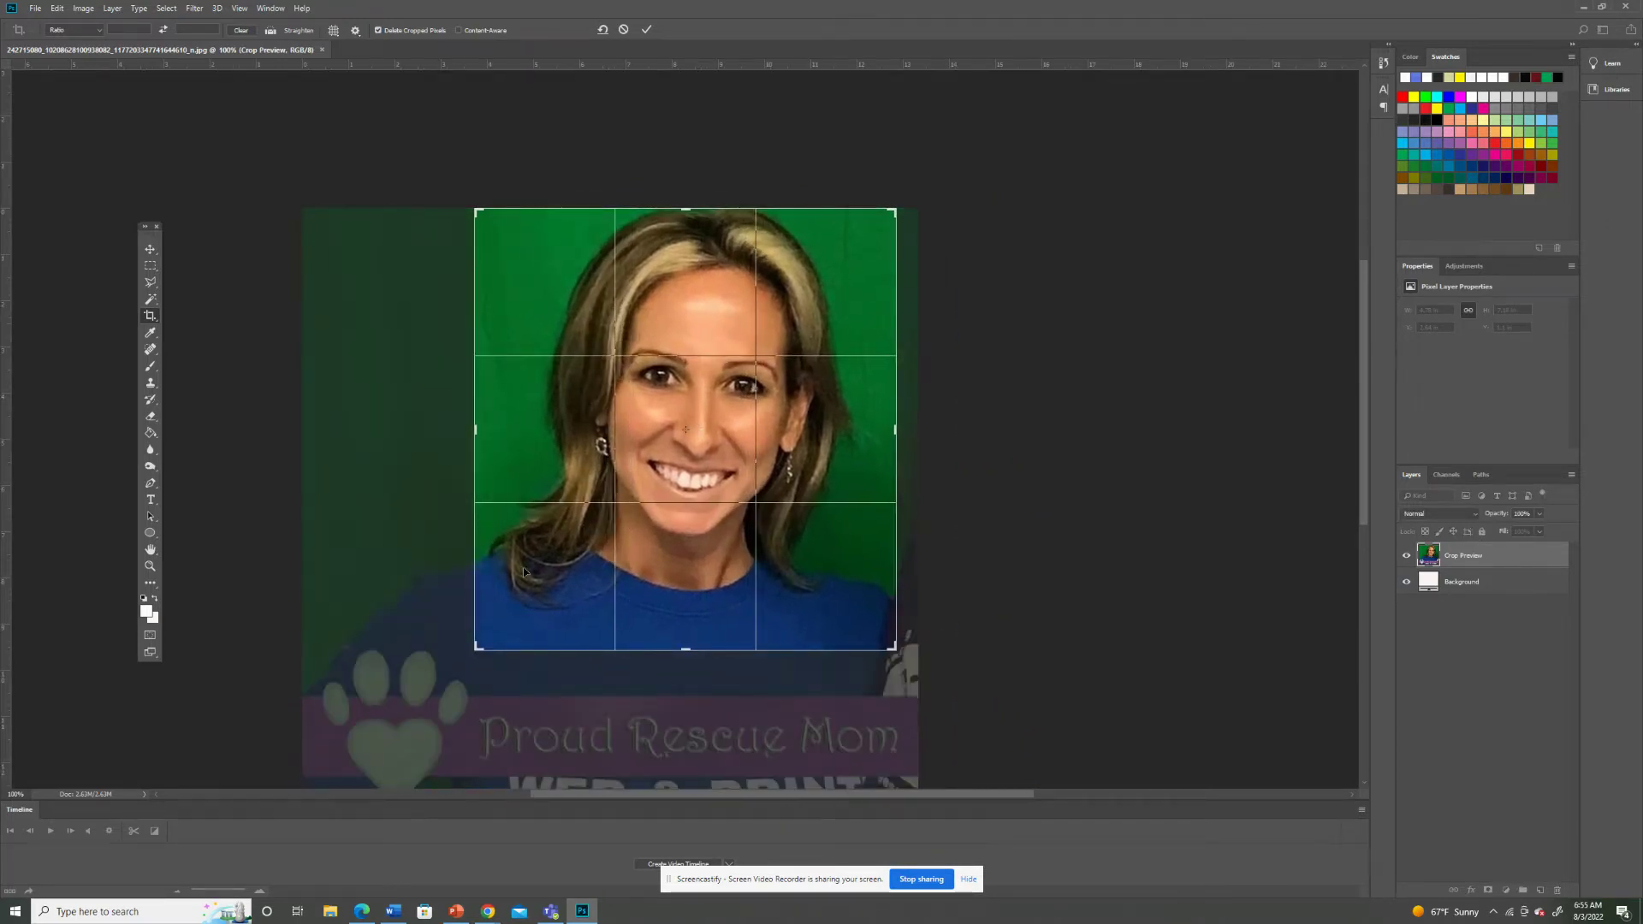
key(Return)
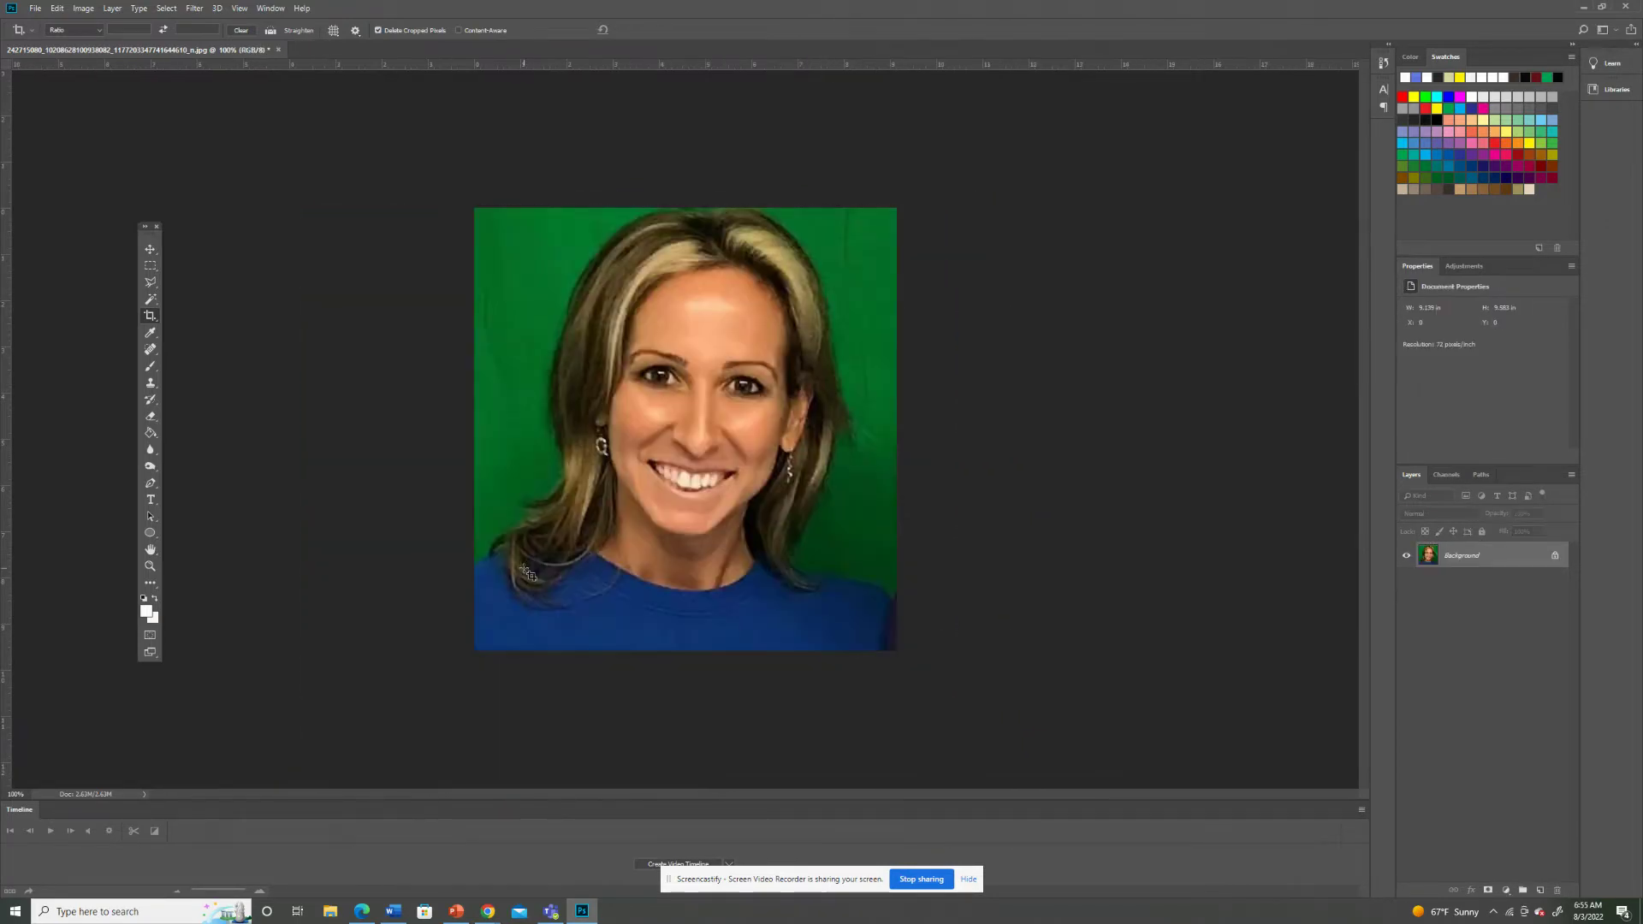
Convert the locked Background into a regular layer named 'Original'.
double_click(1496, 559)
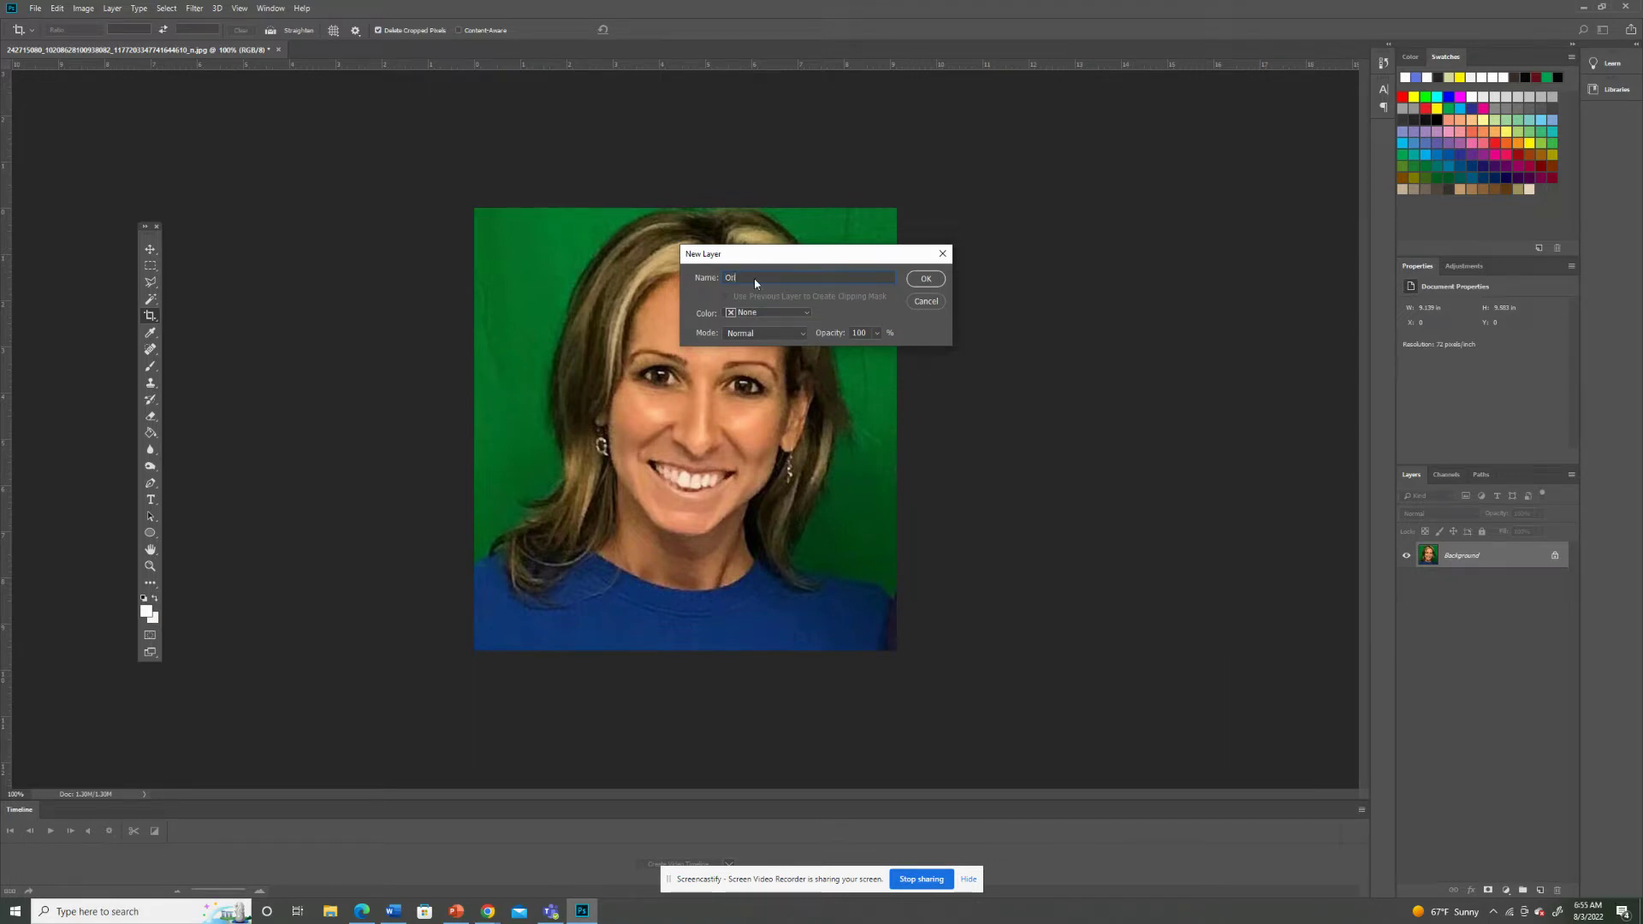
text(al)
click(926, 278)
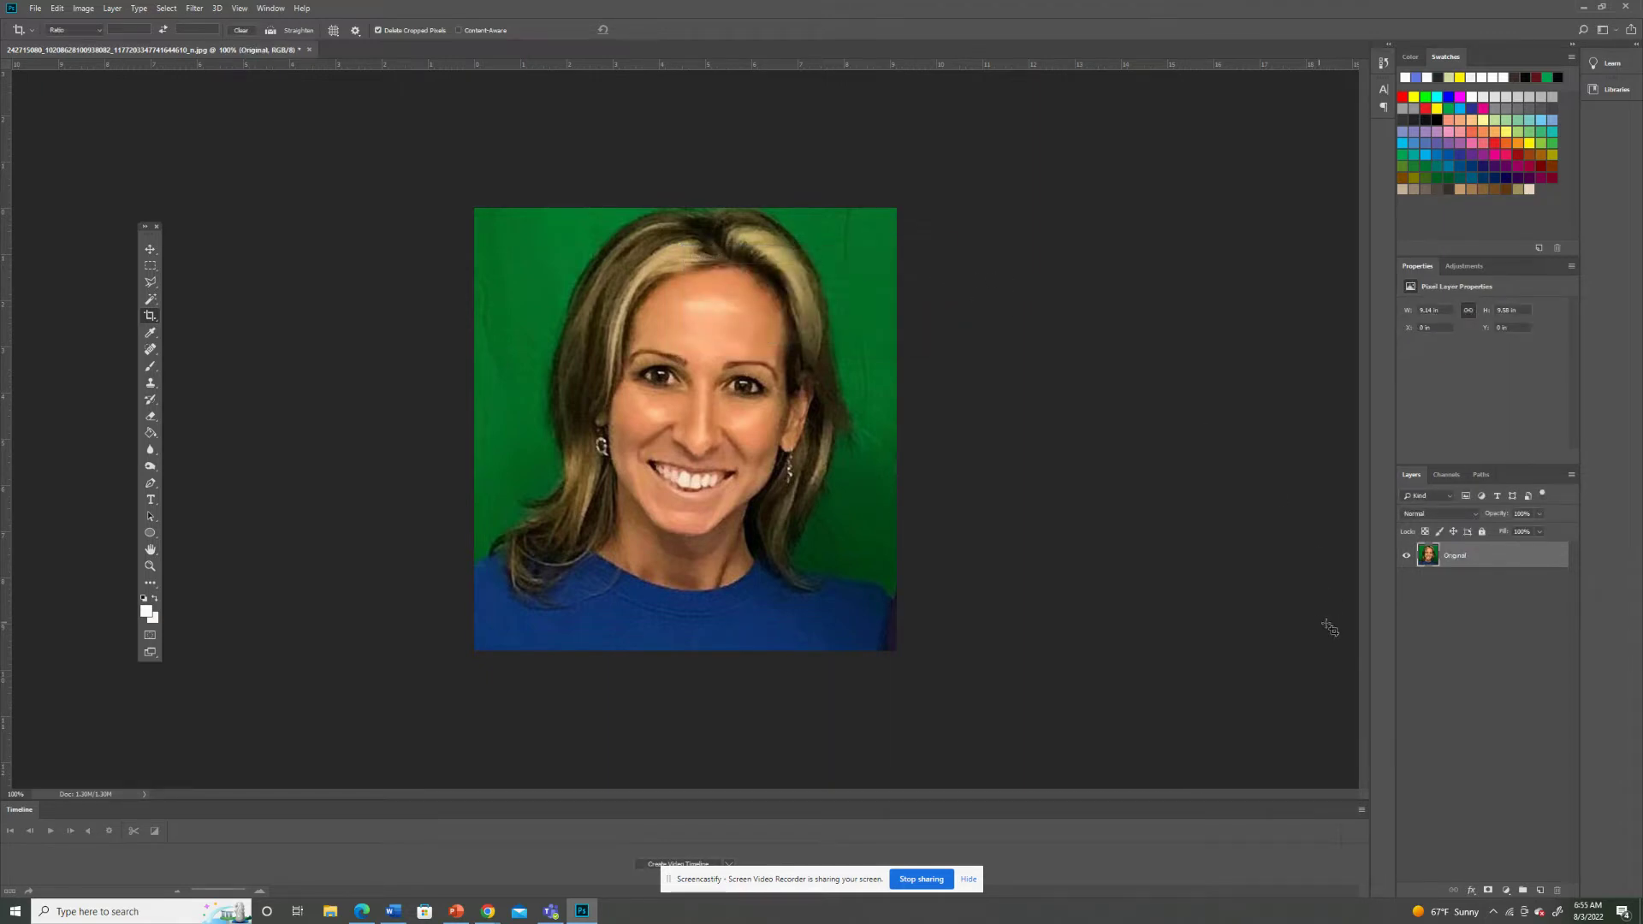
Duplicate the Original layer with Ctrl+J and rename the copy 'Liquify'.
click(1488, 598)
click(1490, 556)
key(ctrl+j)
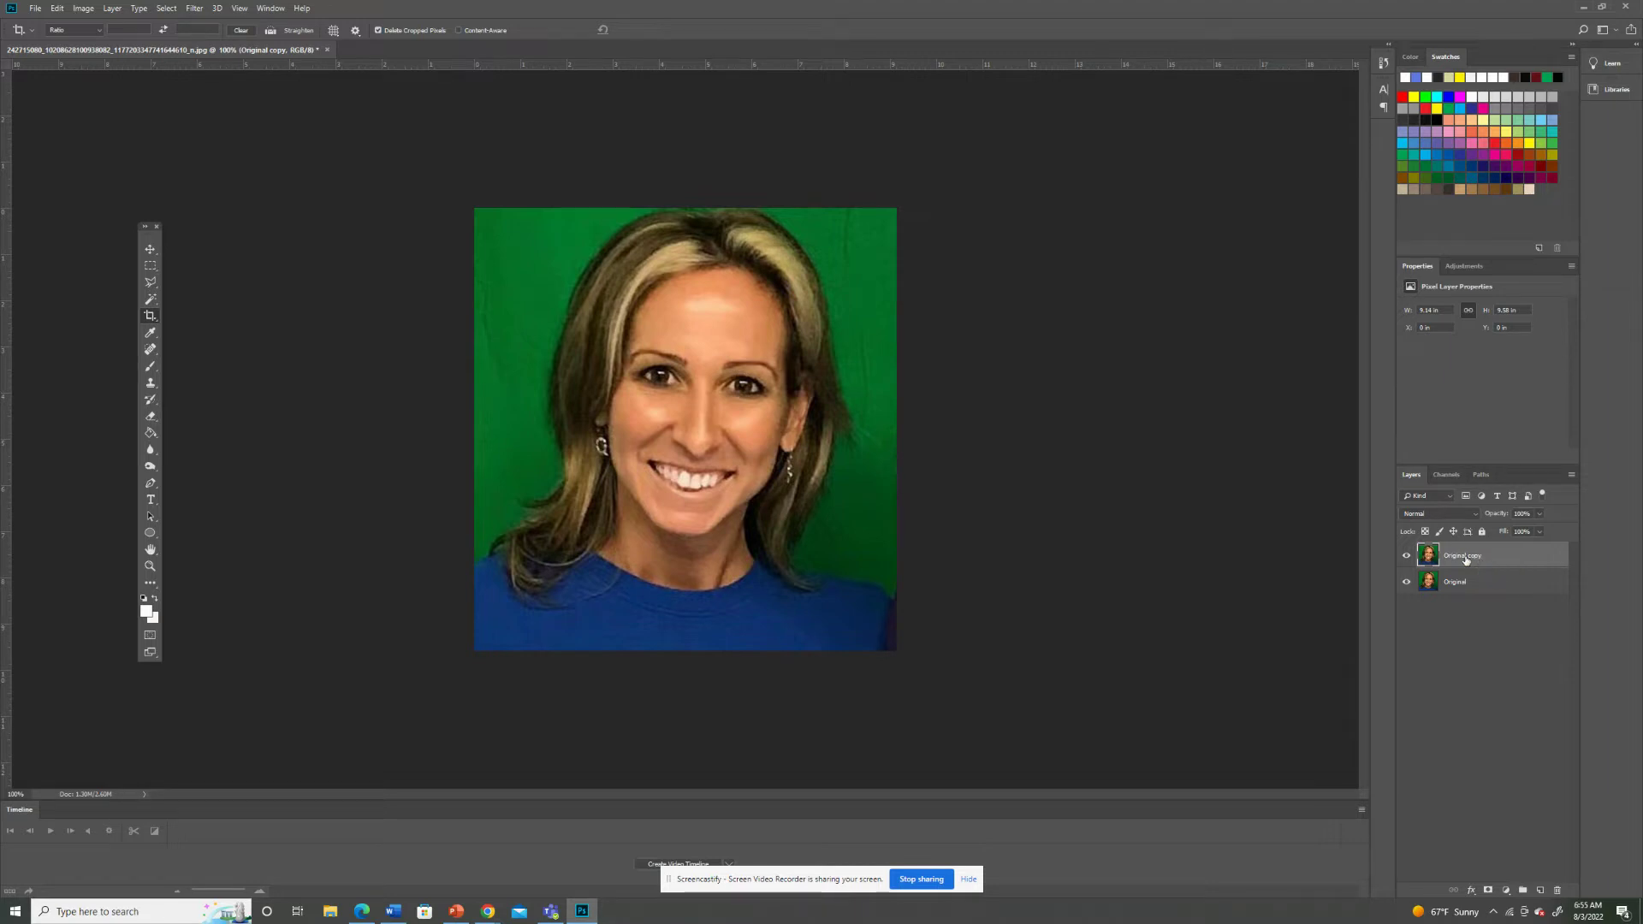
double_click(1465, 557)
text(Liquify)
Commit the Liquify layer name and dismiss the pending crop with Don't Crop.
click(1221, 568)
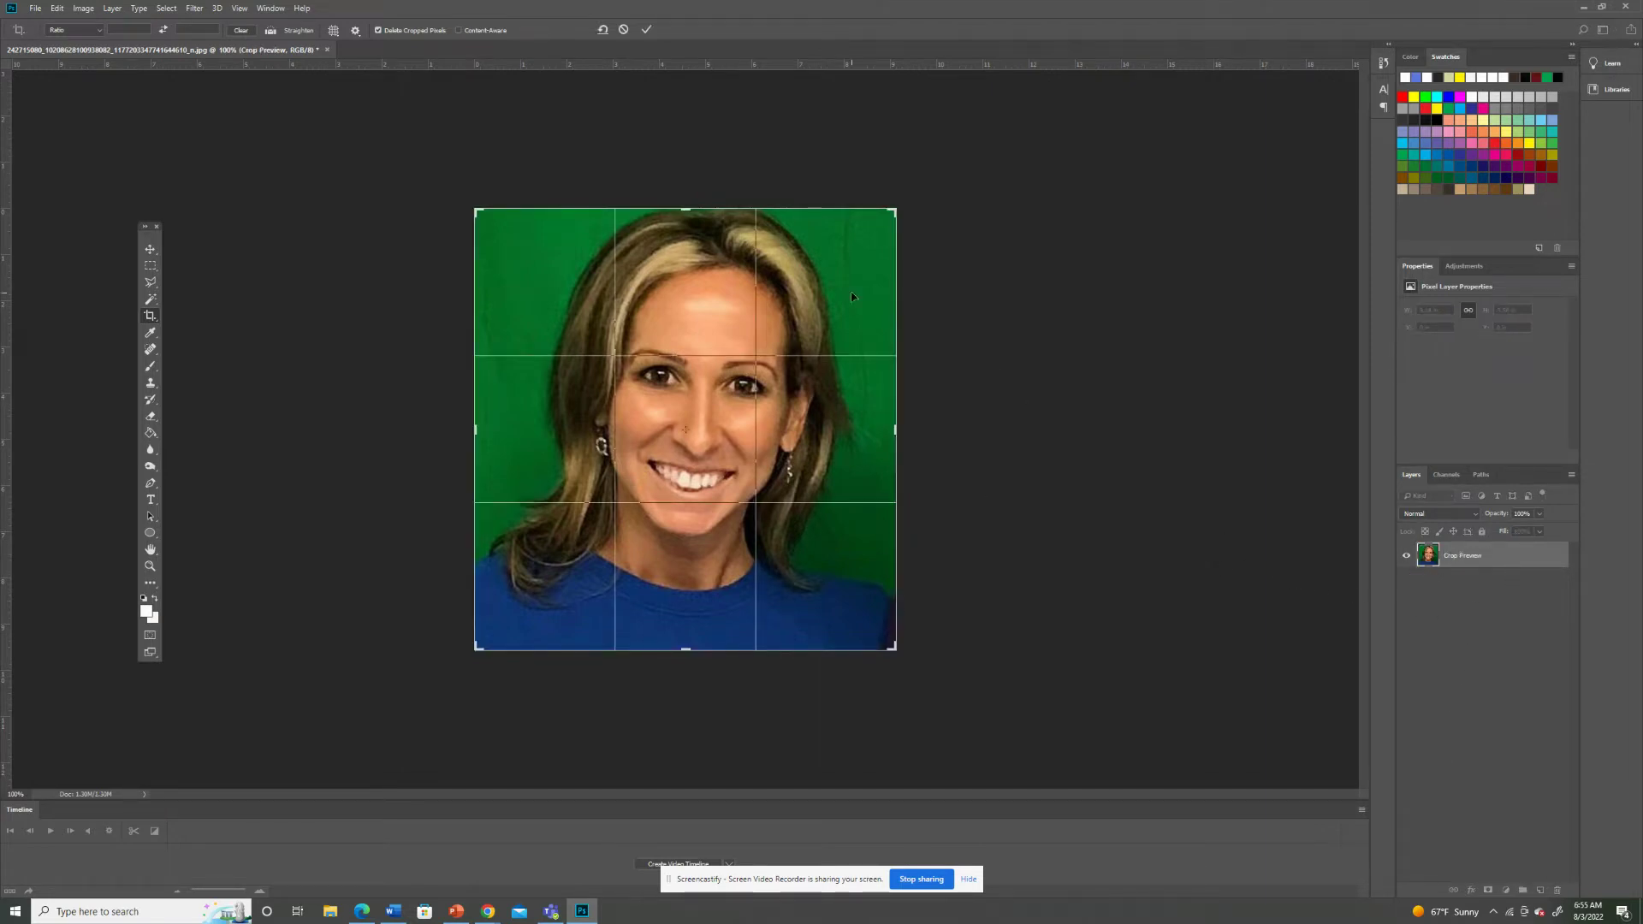
click(149, 249)
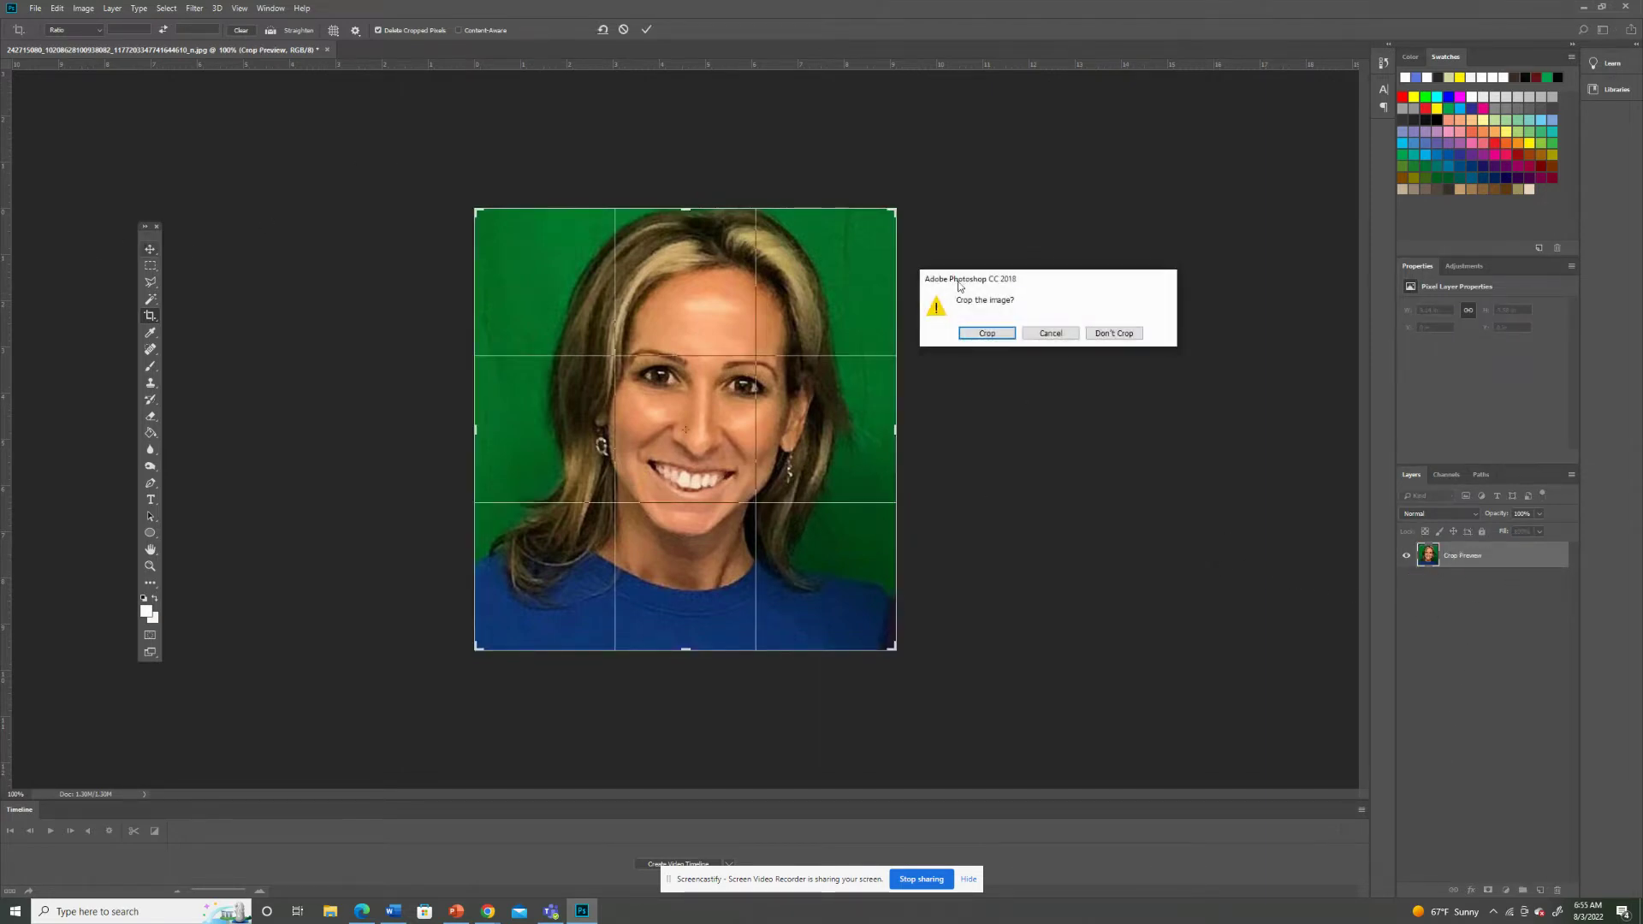
click(1109, 336)
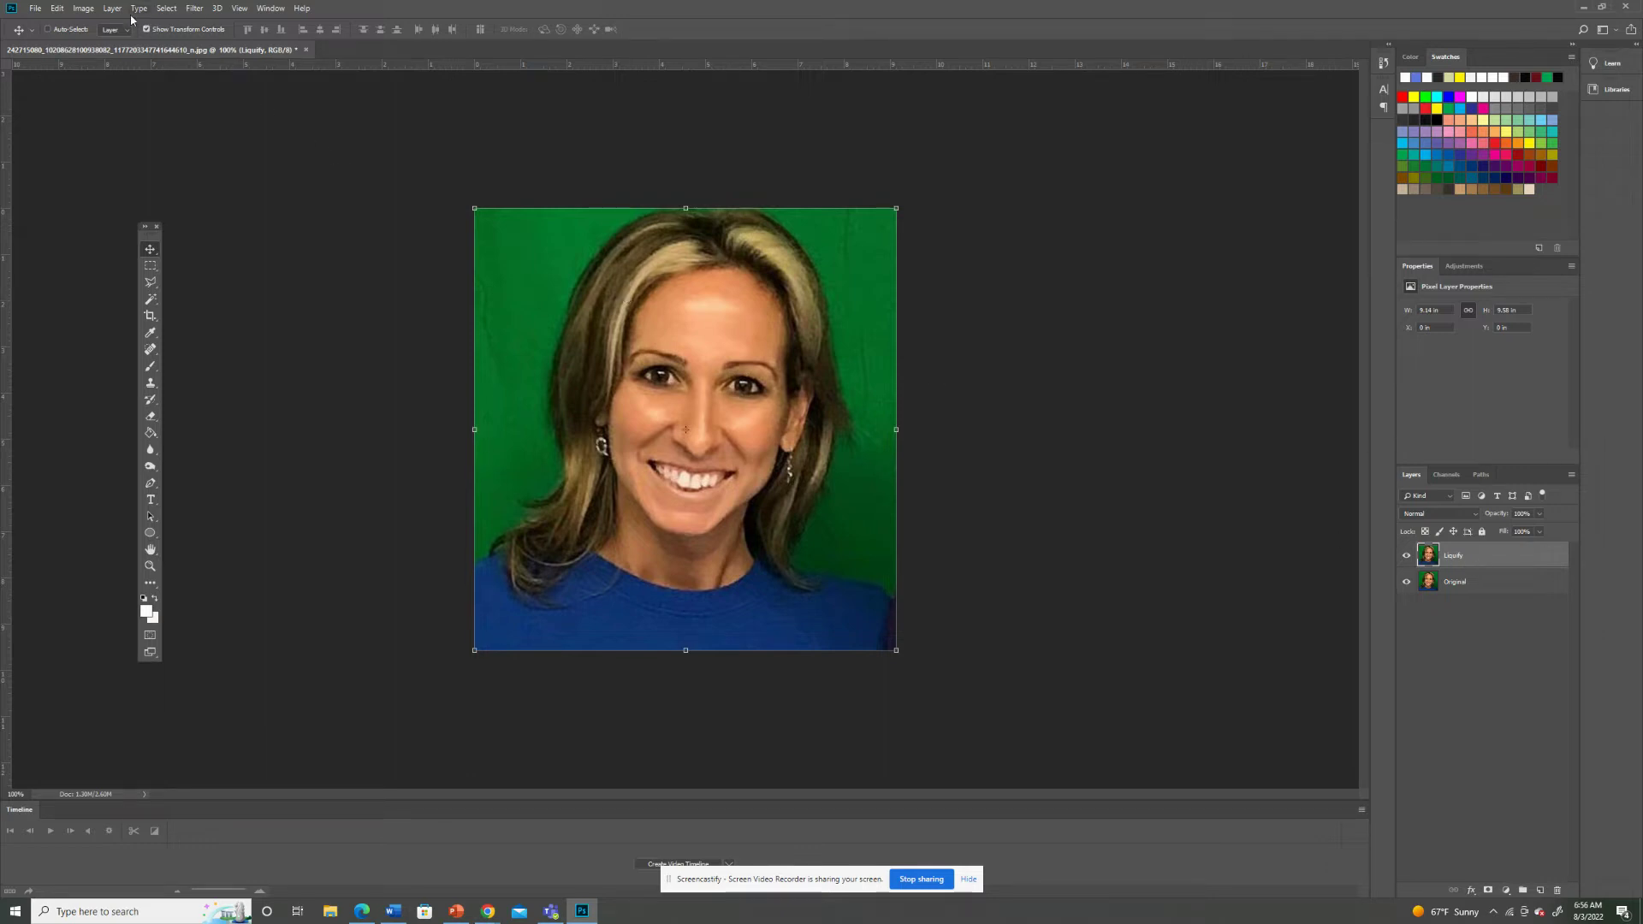
Open Filter > Liquify on the Liquify layer and move its window up and left.
click(195, 10)
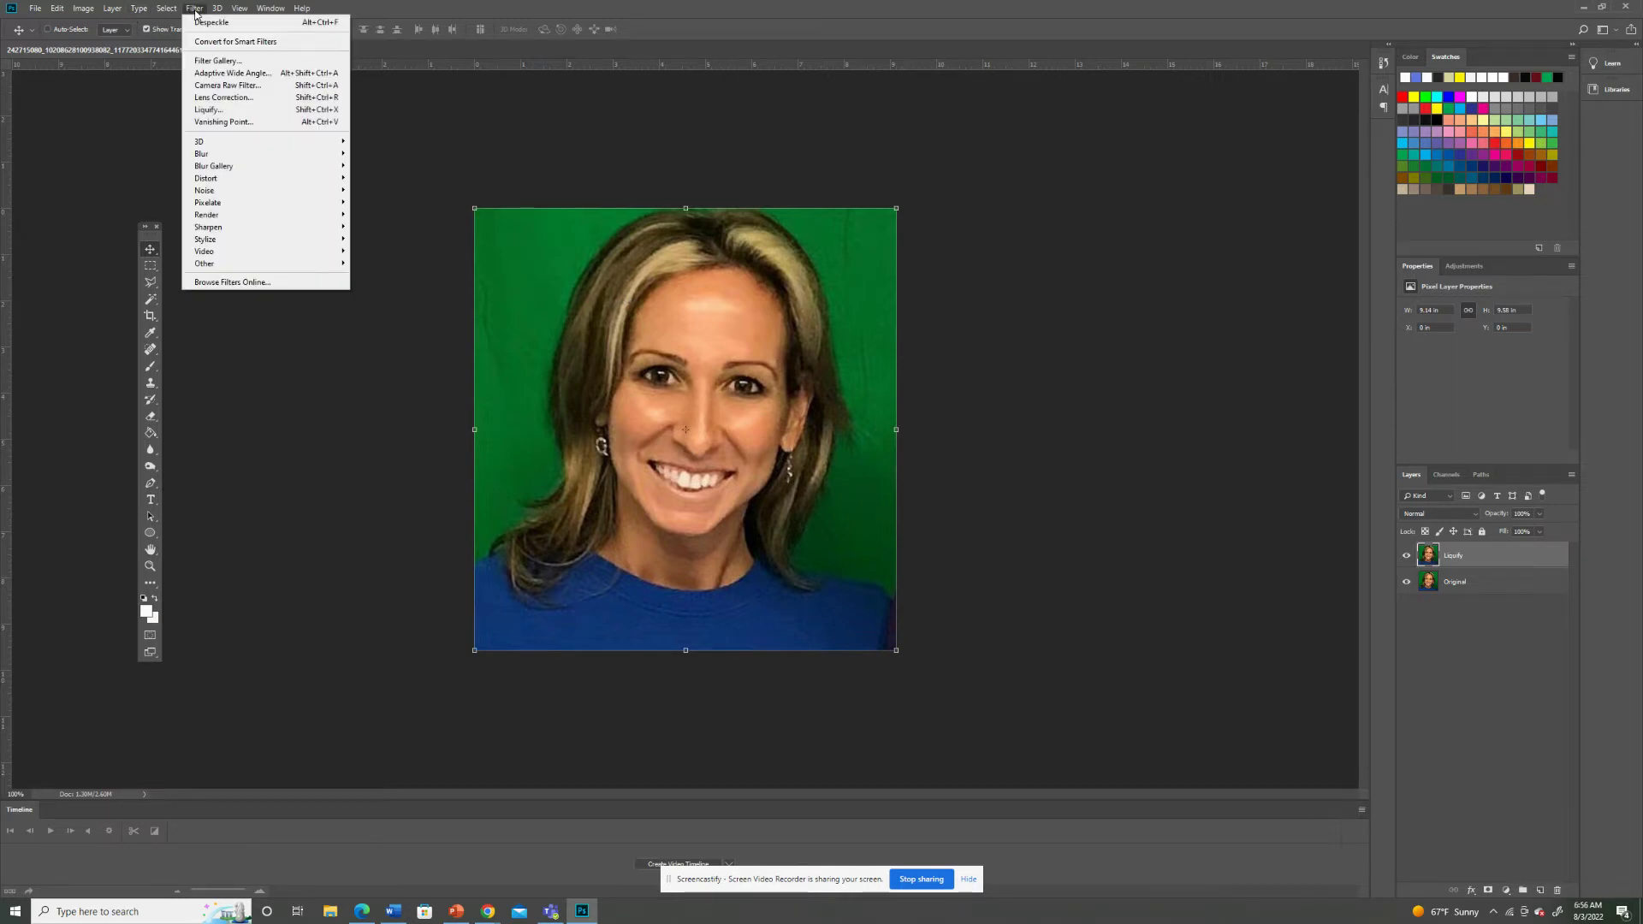
click(224, 111)
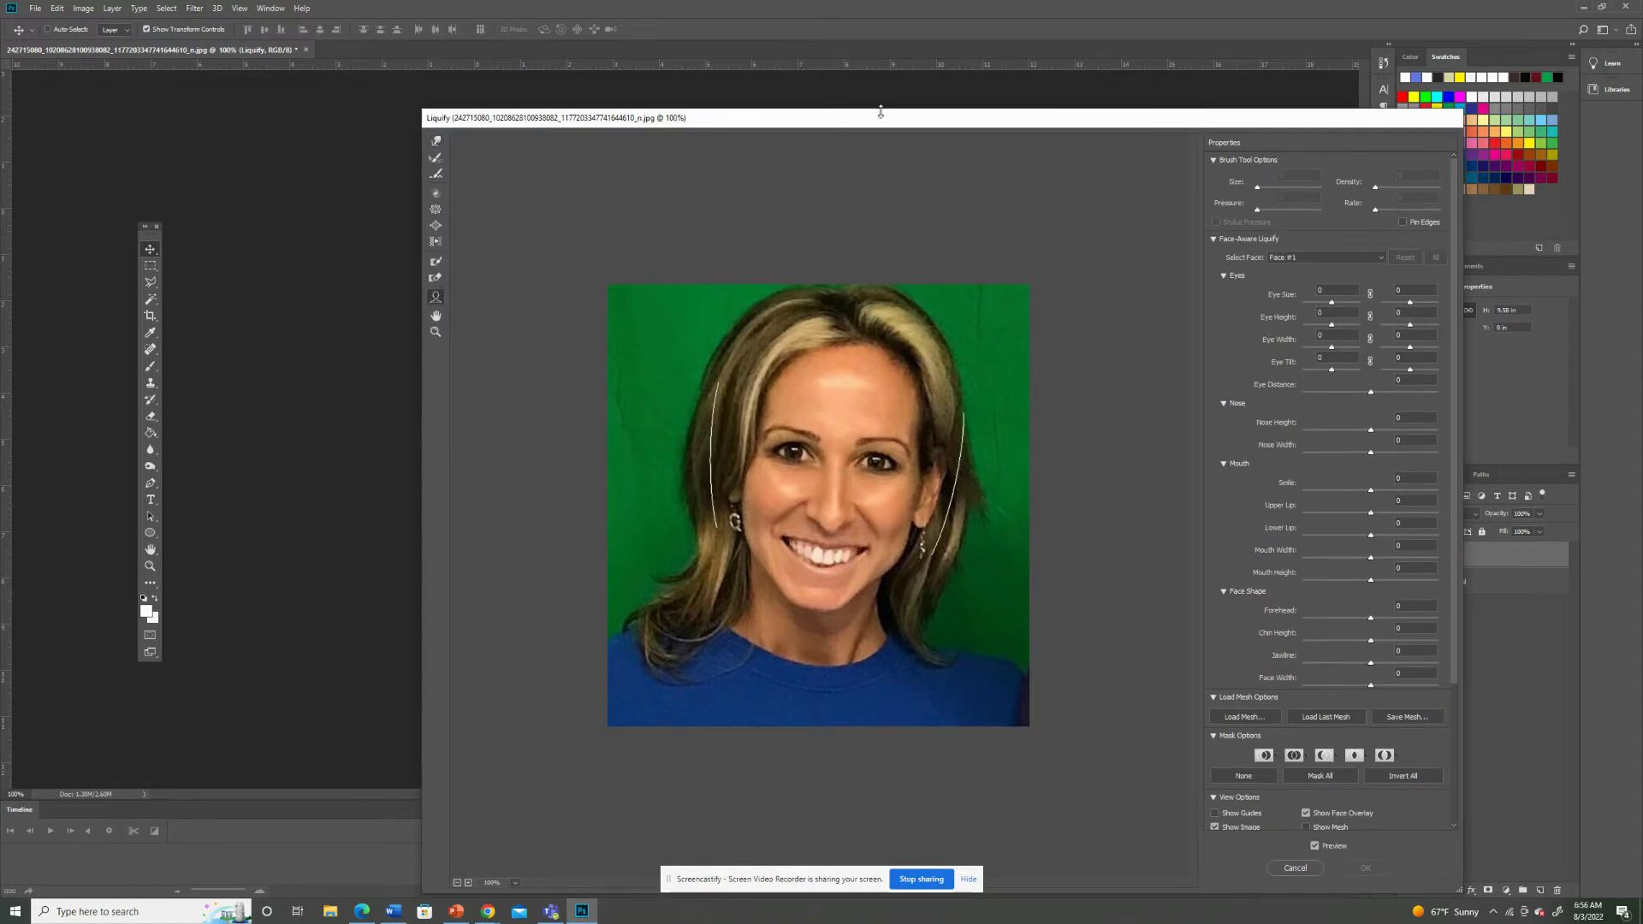
drag(884, 119, 728, 64)
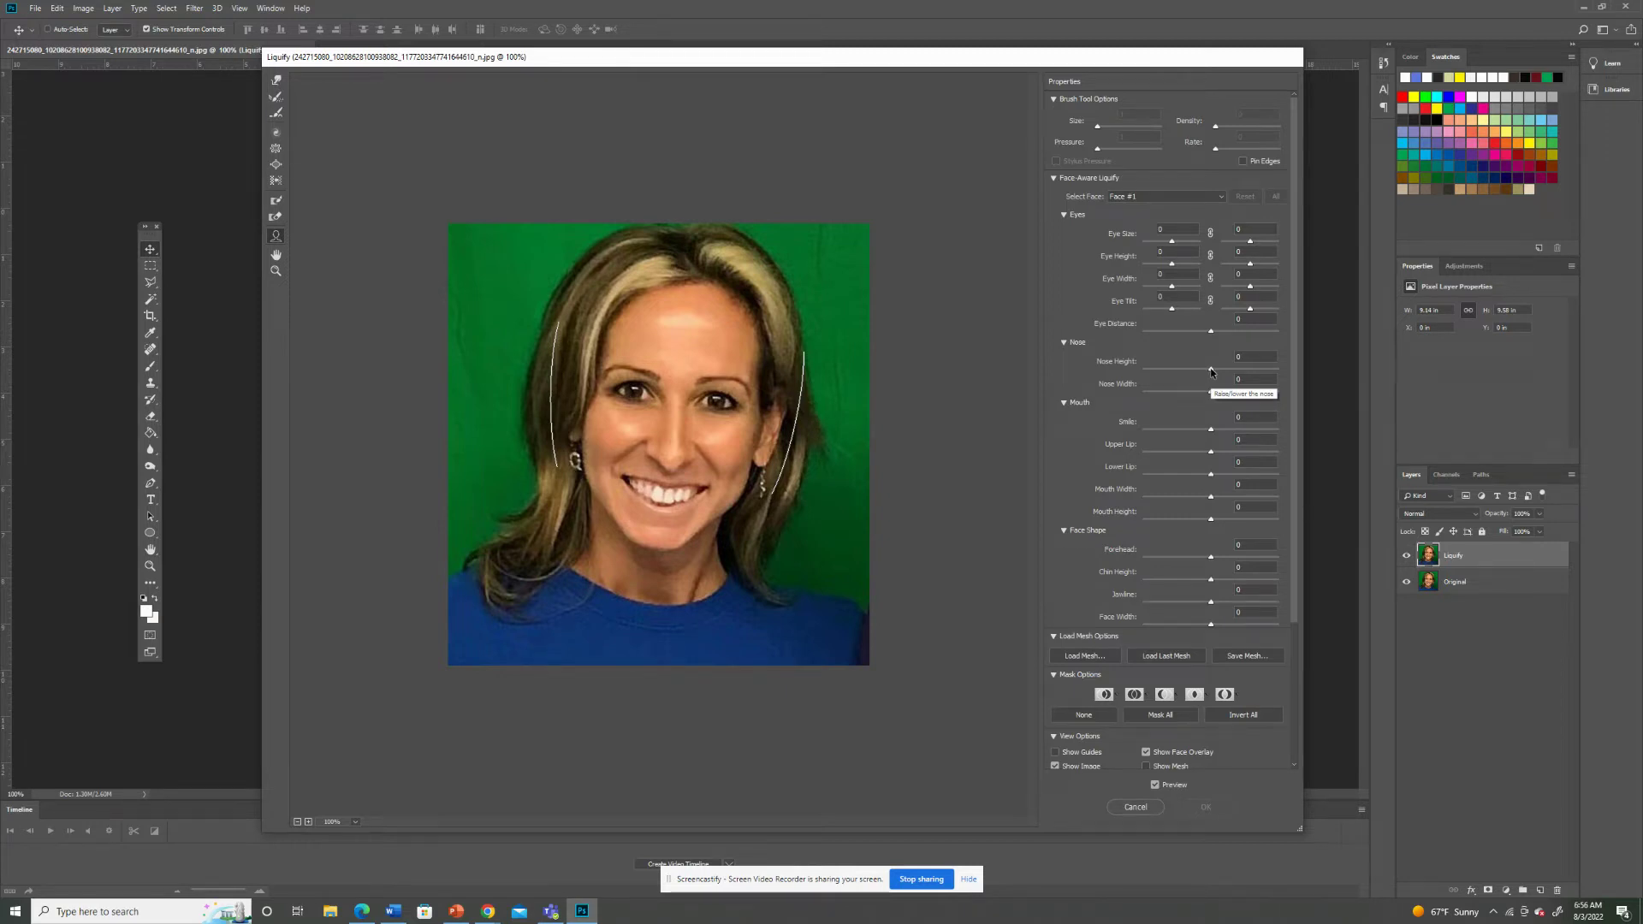
Adjust the nose height and width, and turn the smile down to -42.
drag(1211, 369, 1162, 393)
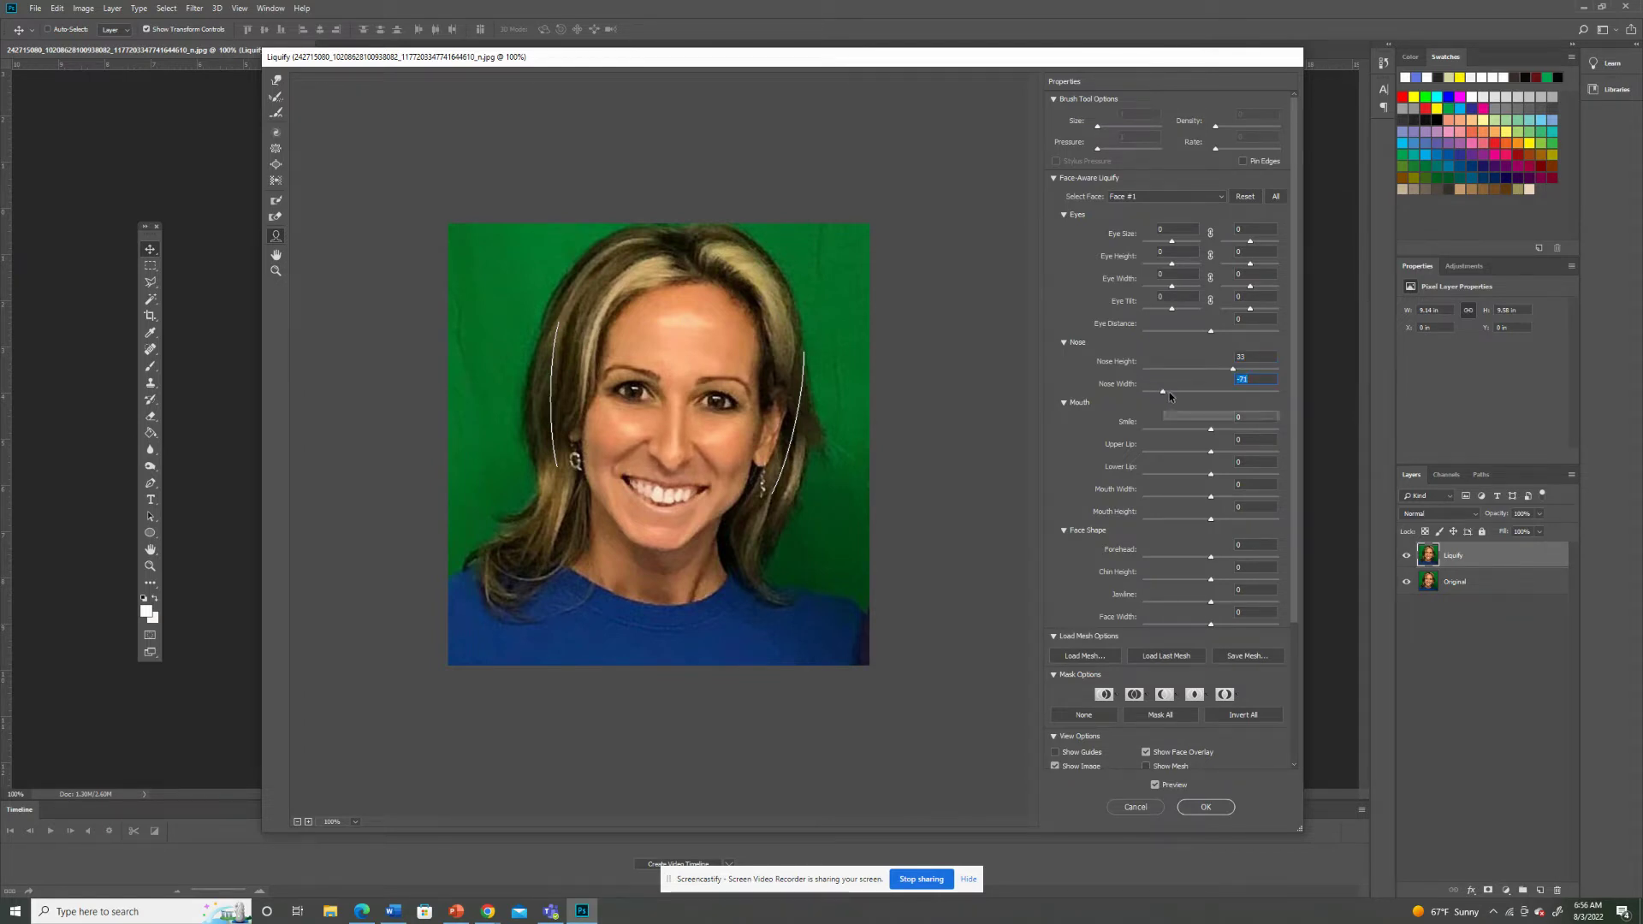
click(1210, 431)
drag(1186, 430, 1215, 485)
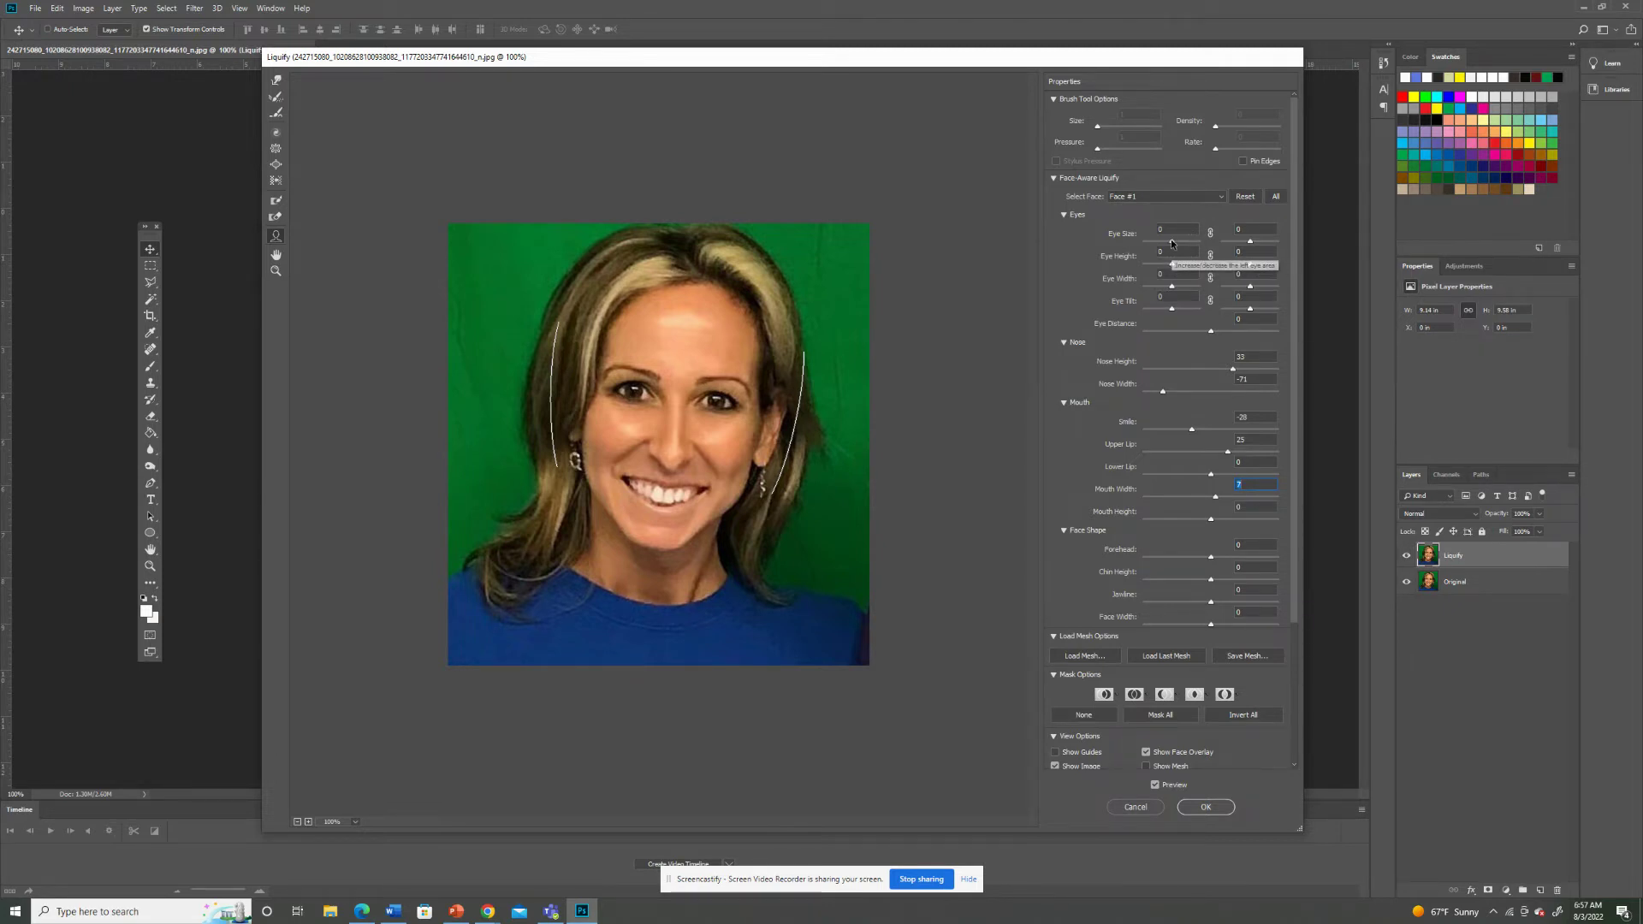
Set eye sizes to 100 and 6, widen the right eye to 100, and drop the smile to -67.
drag(1172, 243, 1200, 243)
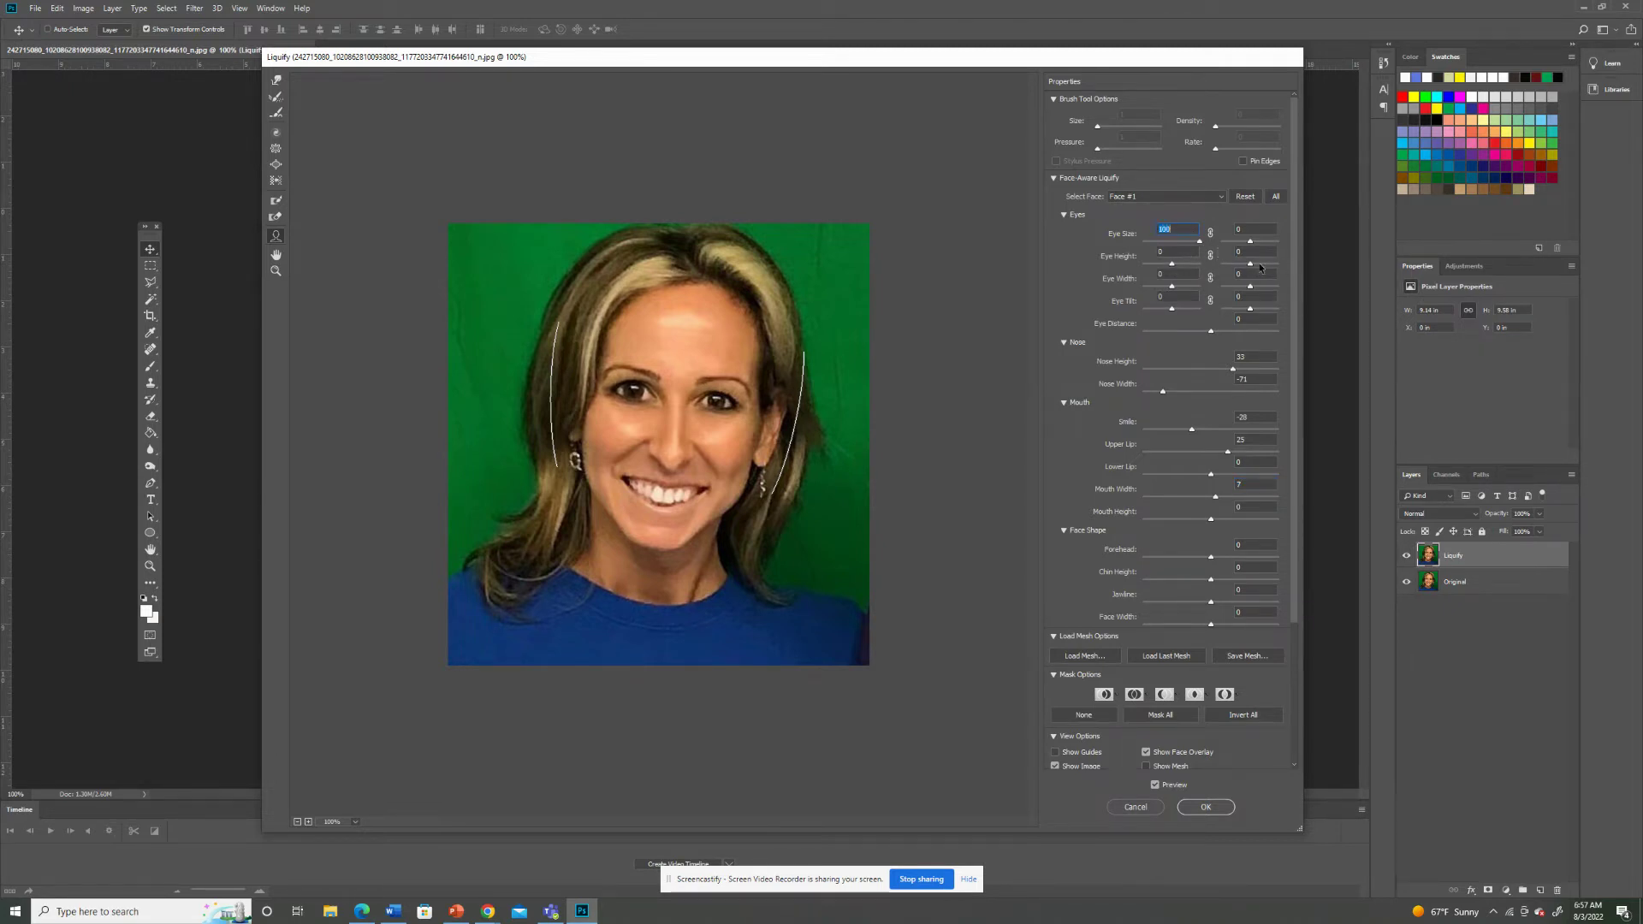
click(1249, 243)
drag(1249, 246, 1251, 246)
mouse_move(702, 404)
mouse_move(631, 394)
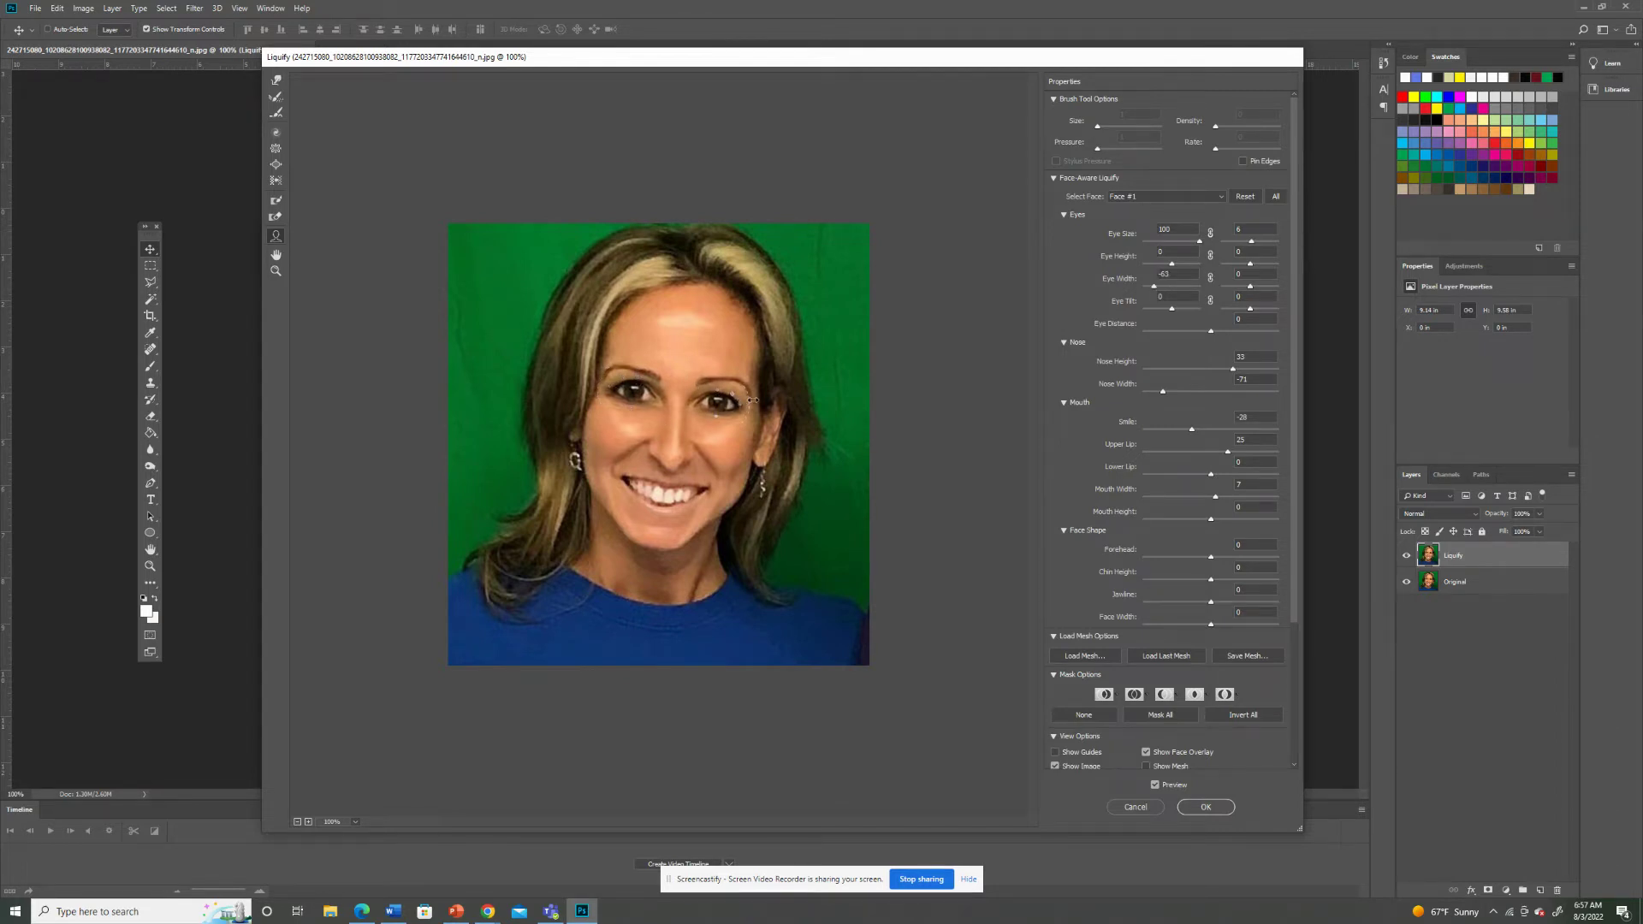
drag(753, 399, 768, 408)
drag(715, 488, 710, 501)
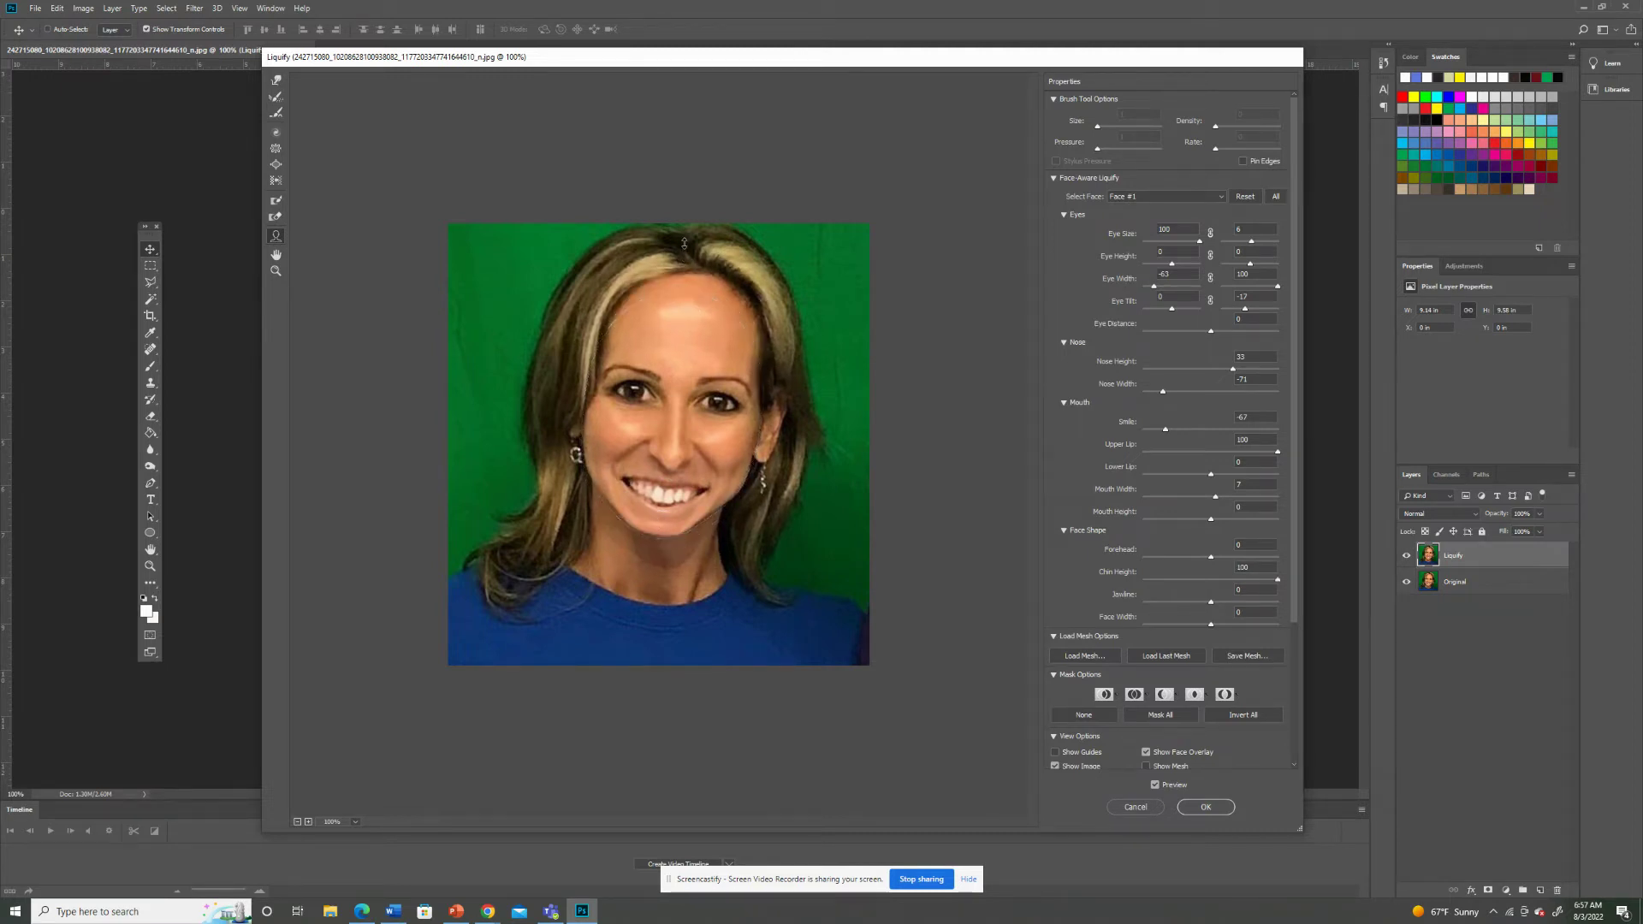
Set forehead height to -83, nose height to -100 and face width to -100.
drag(1211, 556, 1277, 556)
drag(1277, 557, 1155, 557)
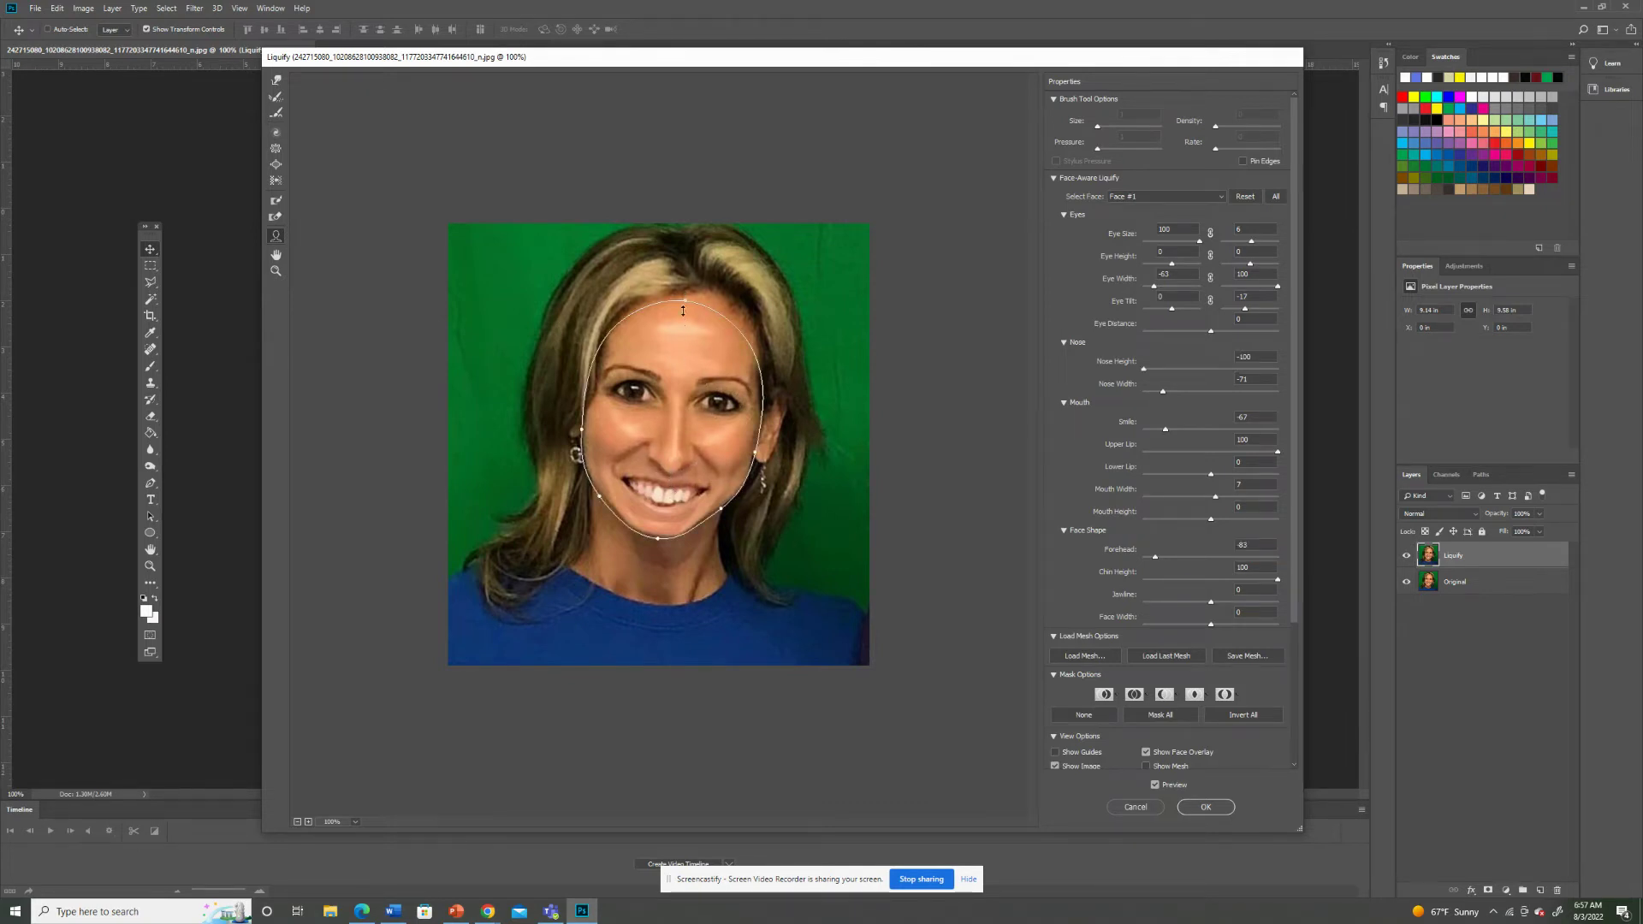
drag(685, 299, 683, 374)
drag(584, 426, 667, 429)
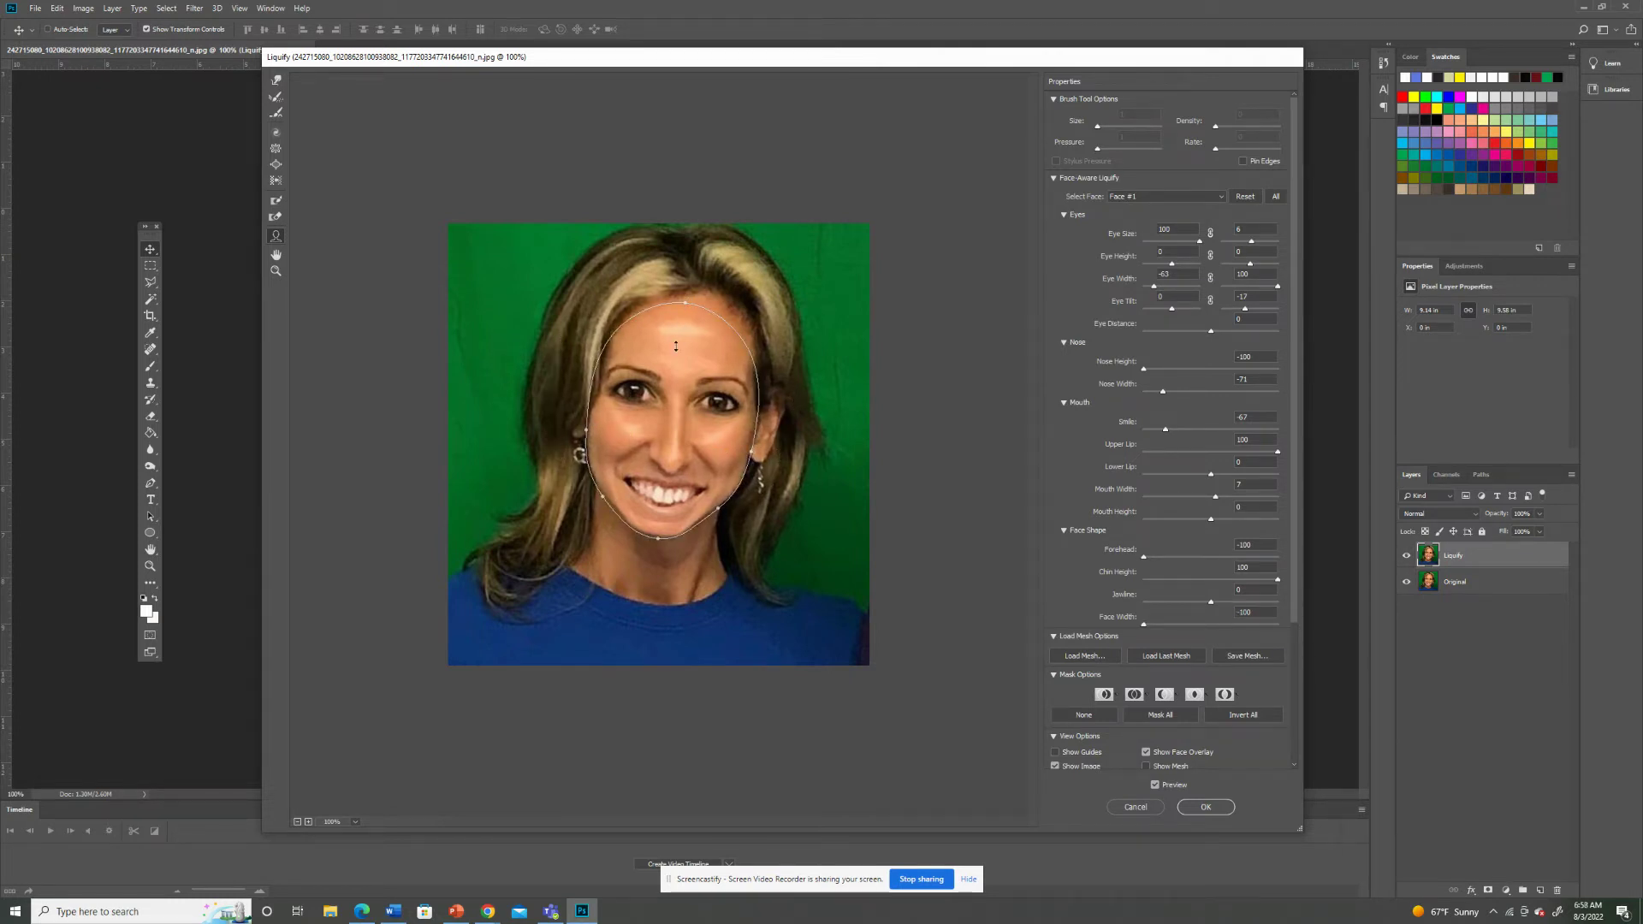
Reshape the eyes: tilt 47, size 82, right eye height 39 and right eye size 100.
click(1172, 310)
drag(1172, 312, 1185, 316)
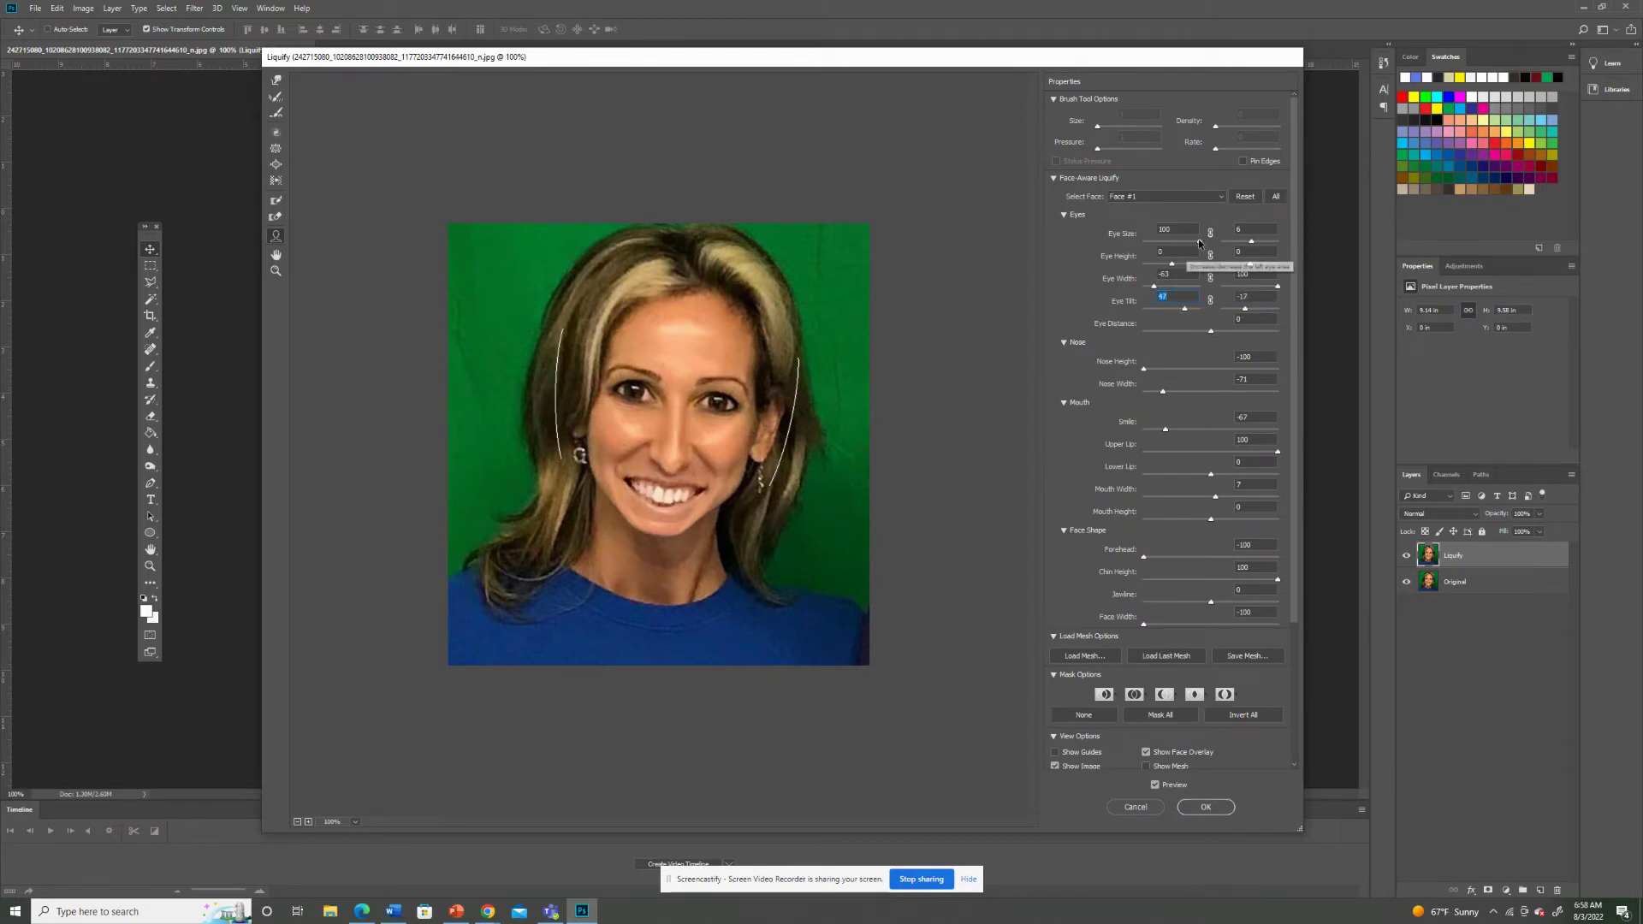
drag(1199, 241, 1194, 242)
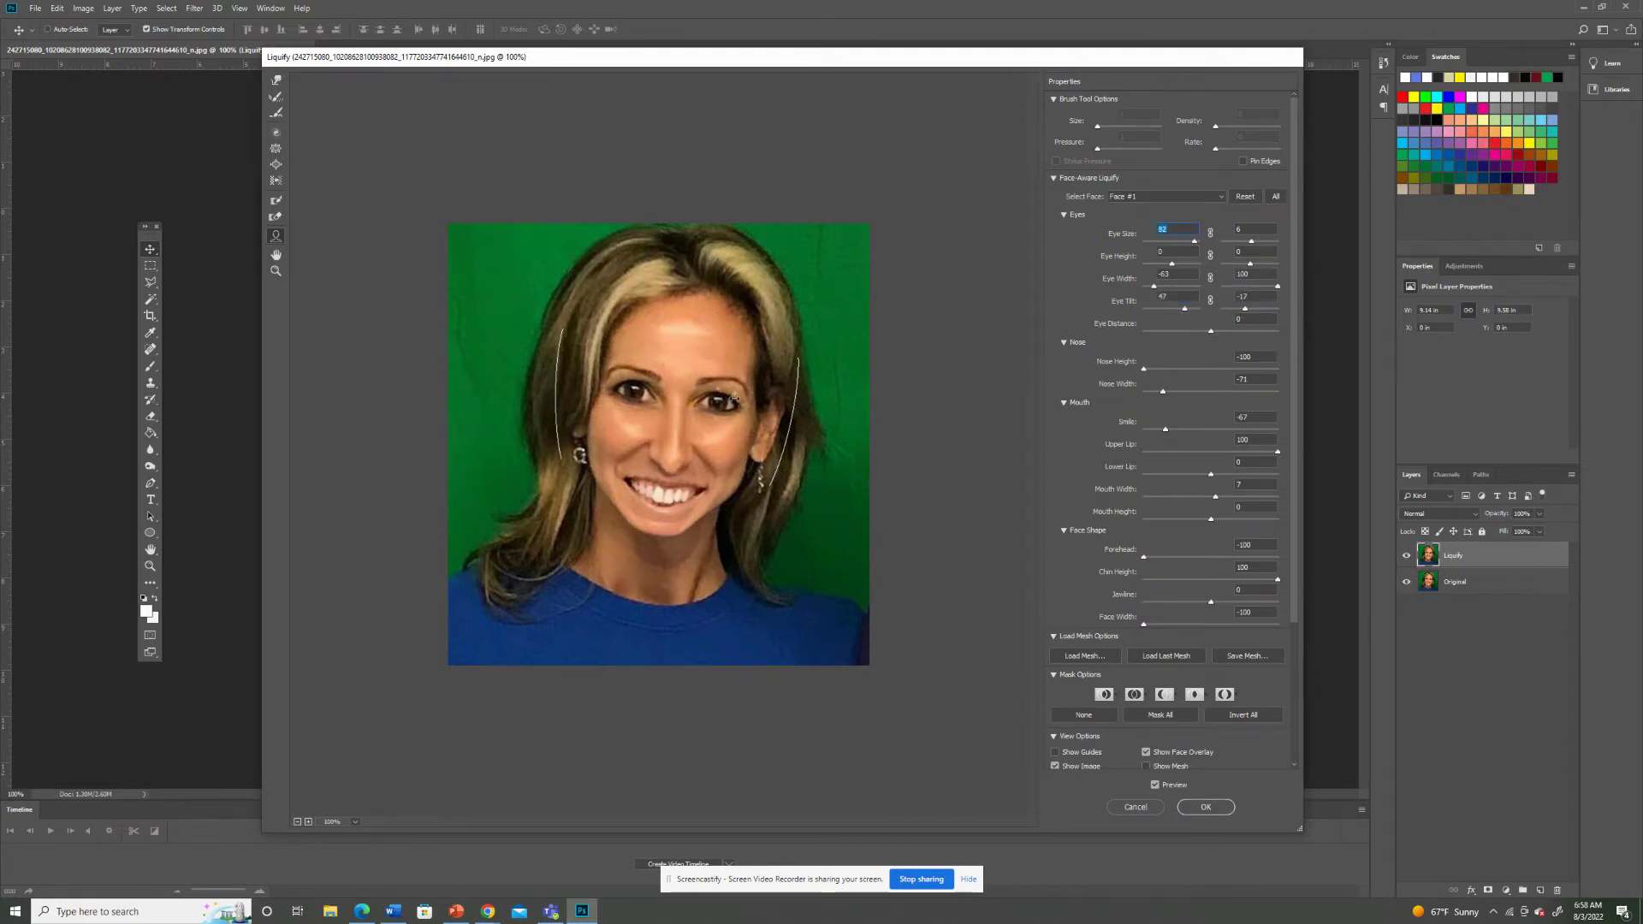
mouse_move(734, 402)
drag(750, 424, 689, 401)
drag(774, 367, 781, 365)
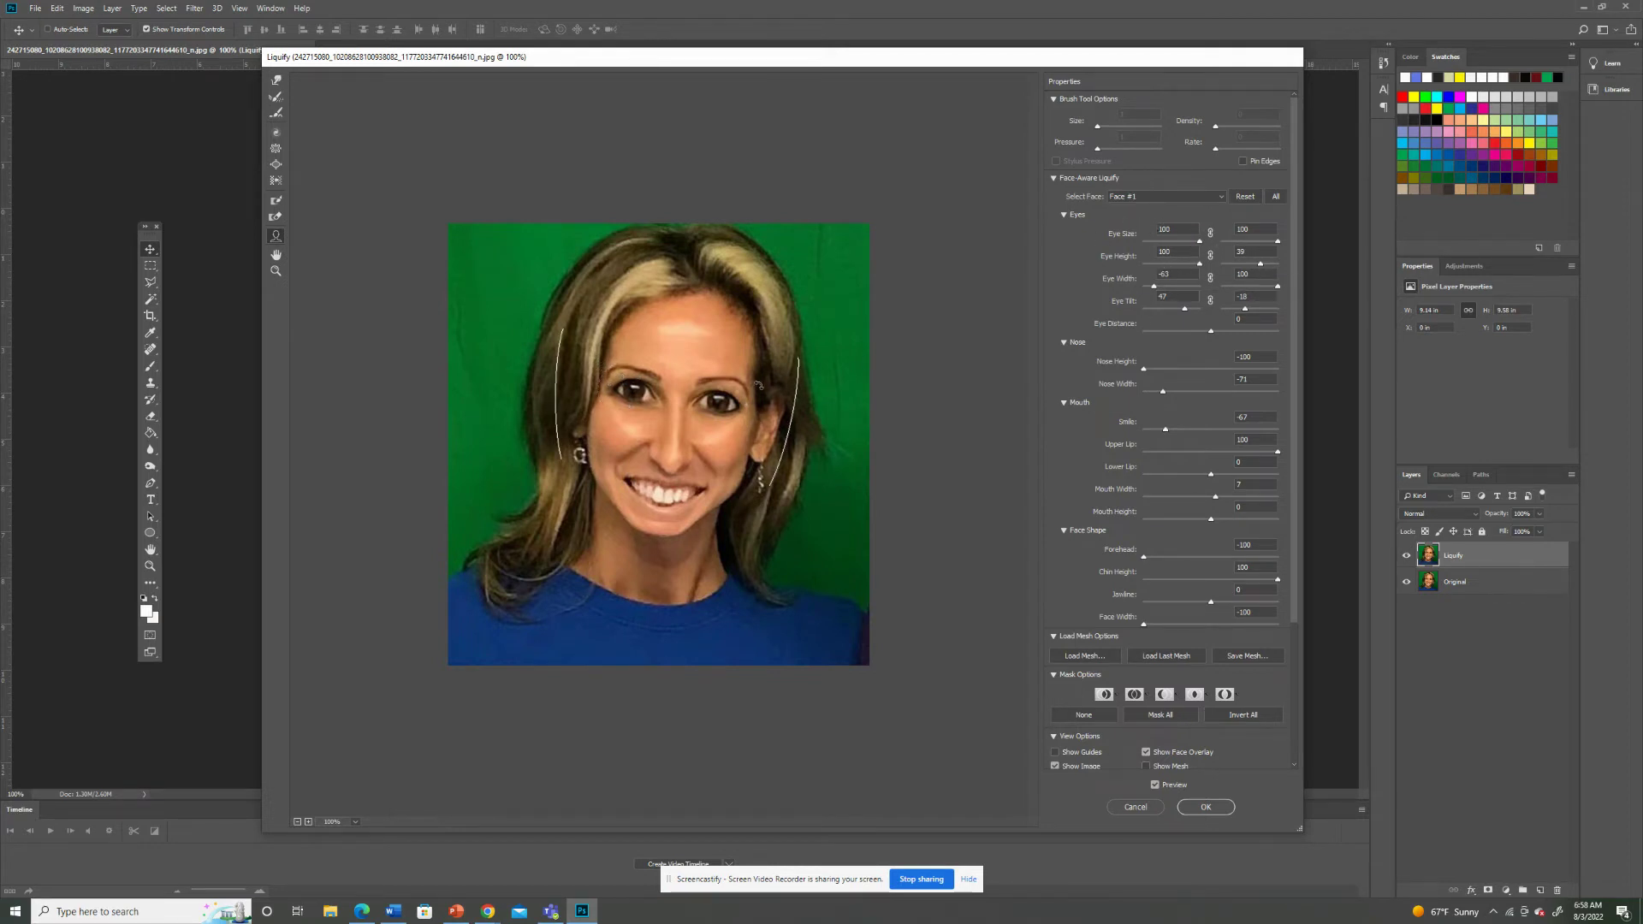
Drag the forehead upward to make it taller, then apply the Liquify changes.
mouse_move(655, 315)
drag(687, 300, 681, 260)
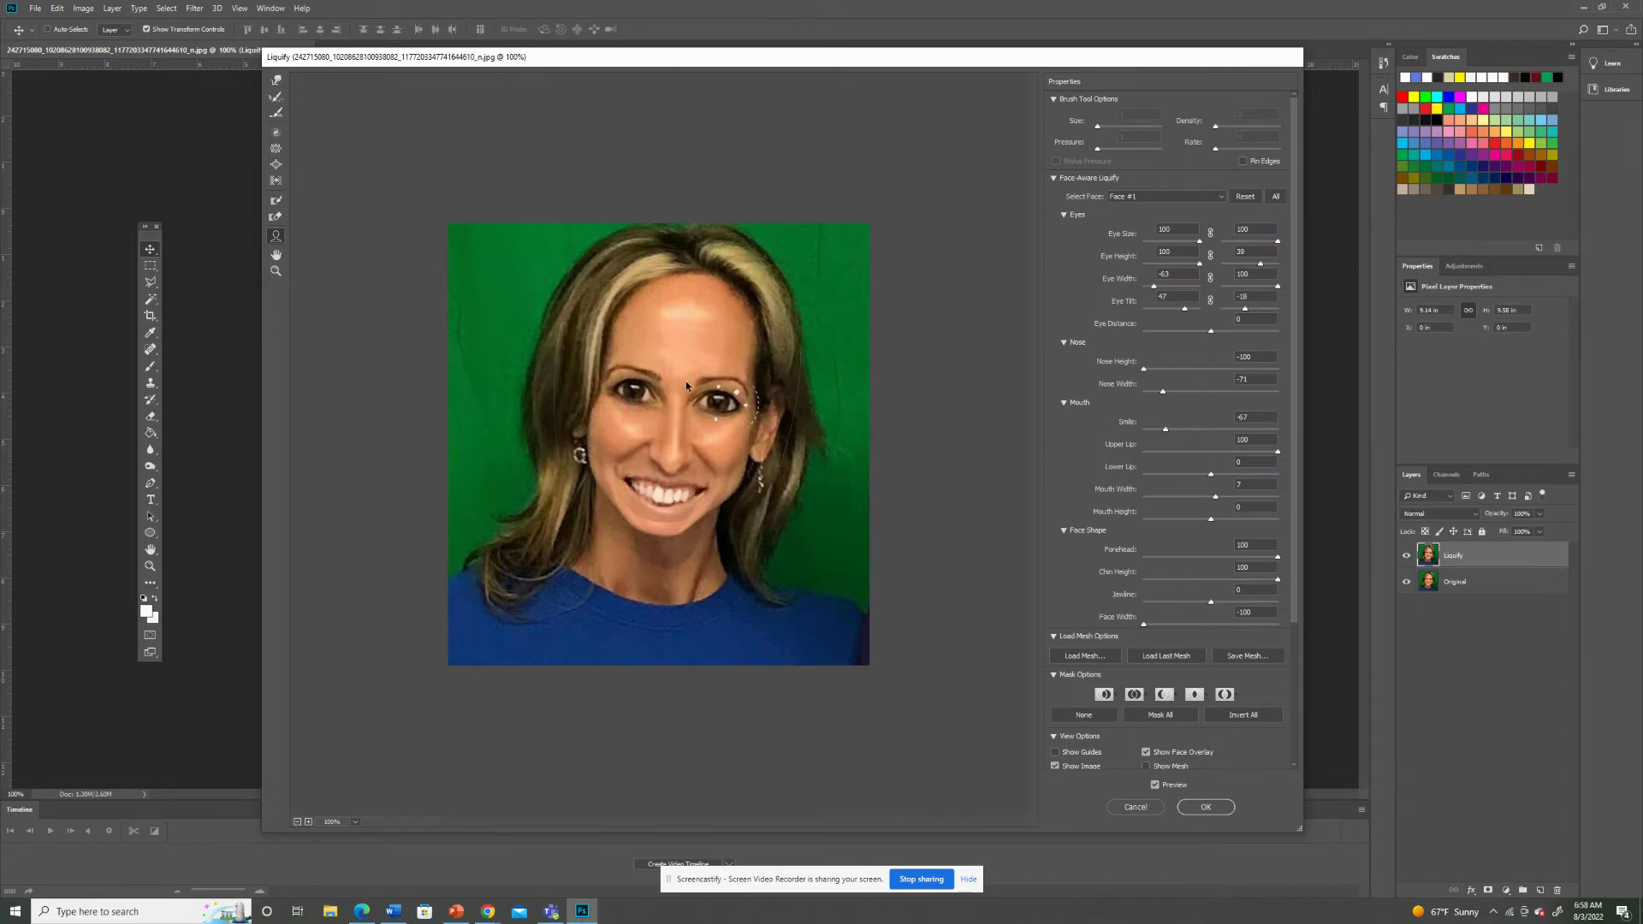
mouse_move(699, 274)
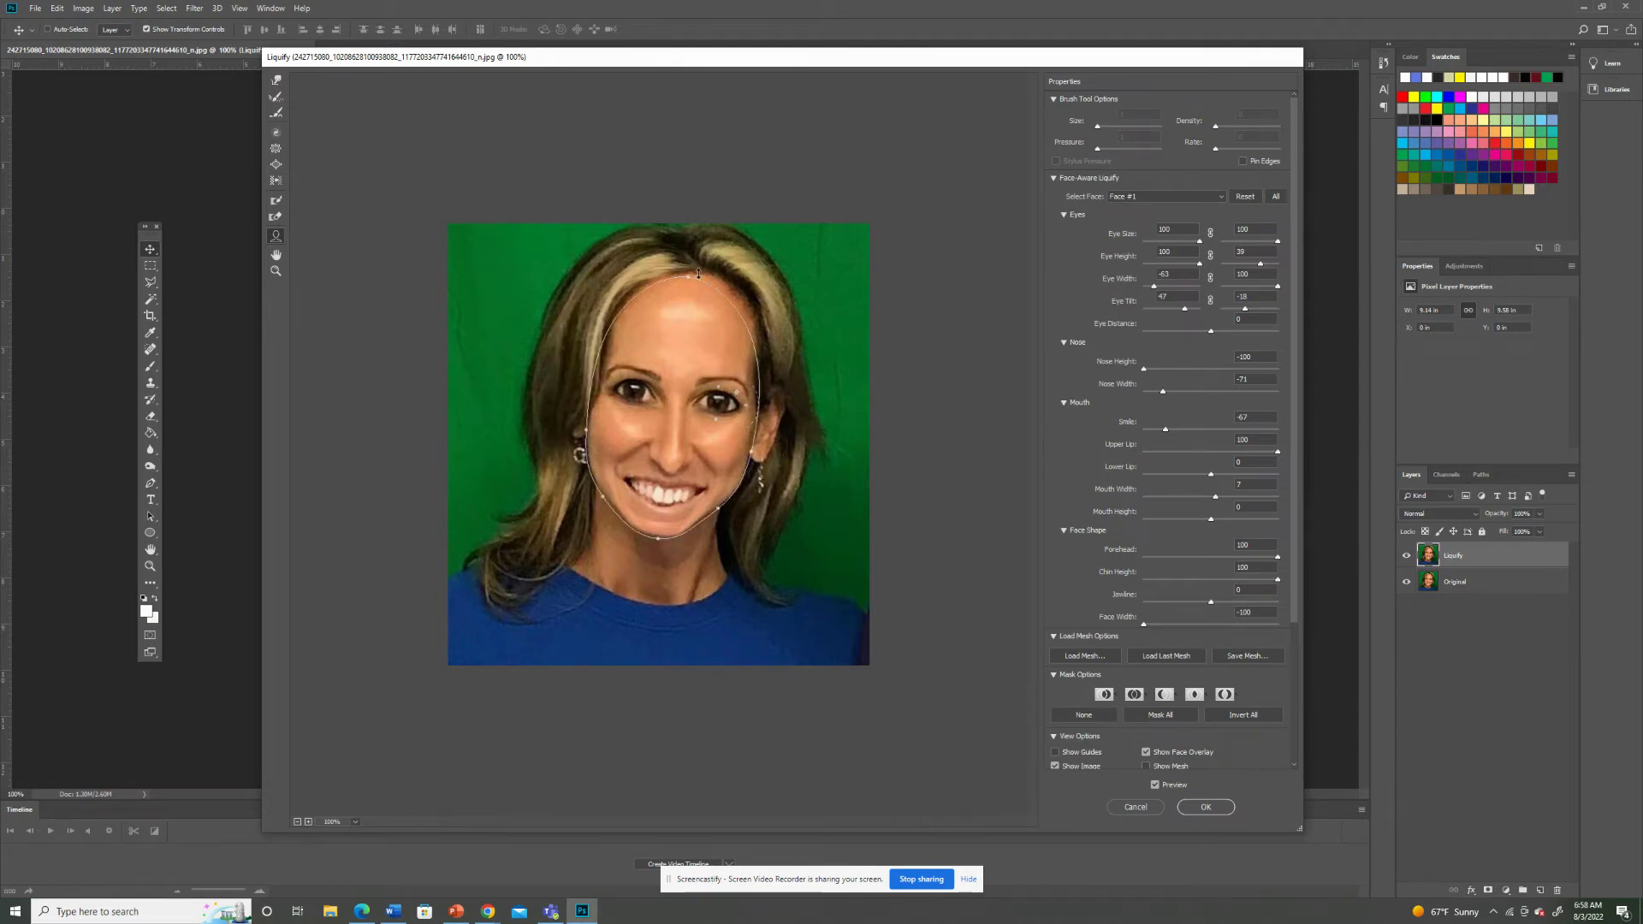
click(1205, 808)
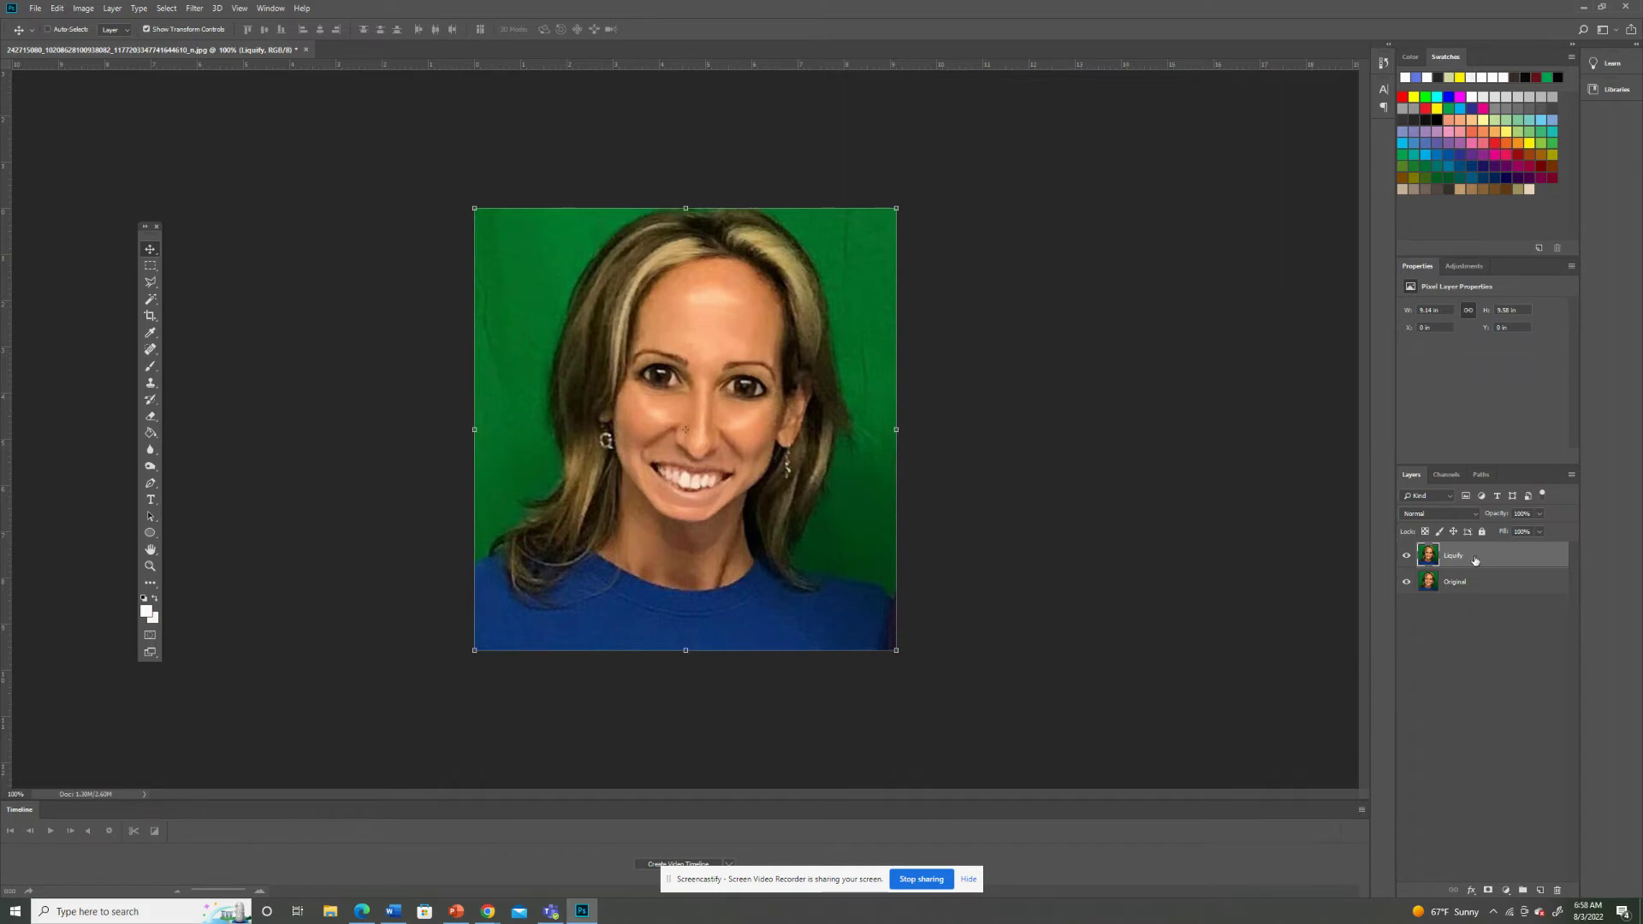
Trace a freehand Lasso selection around the face from hairline to neck.
click(151, 285)
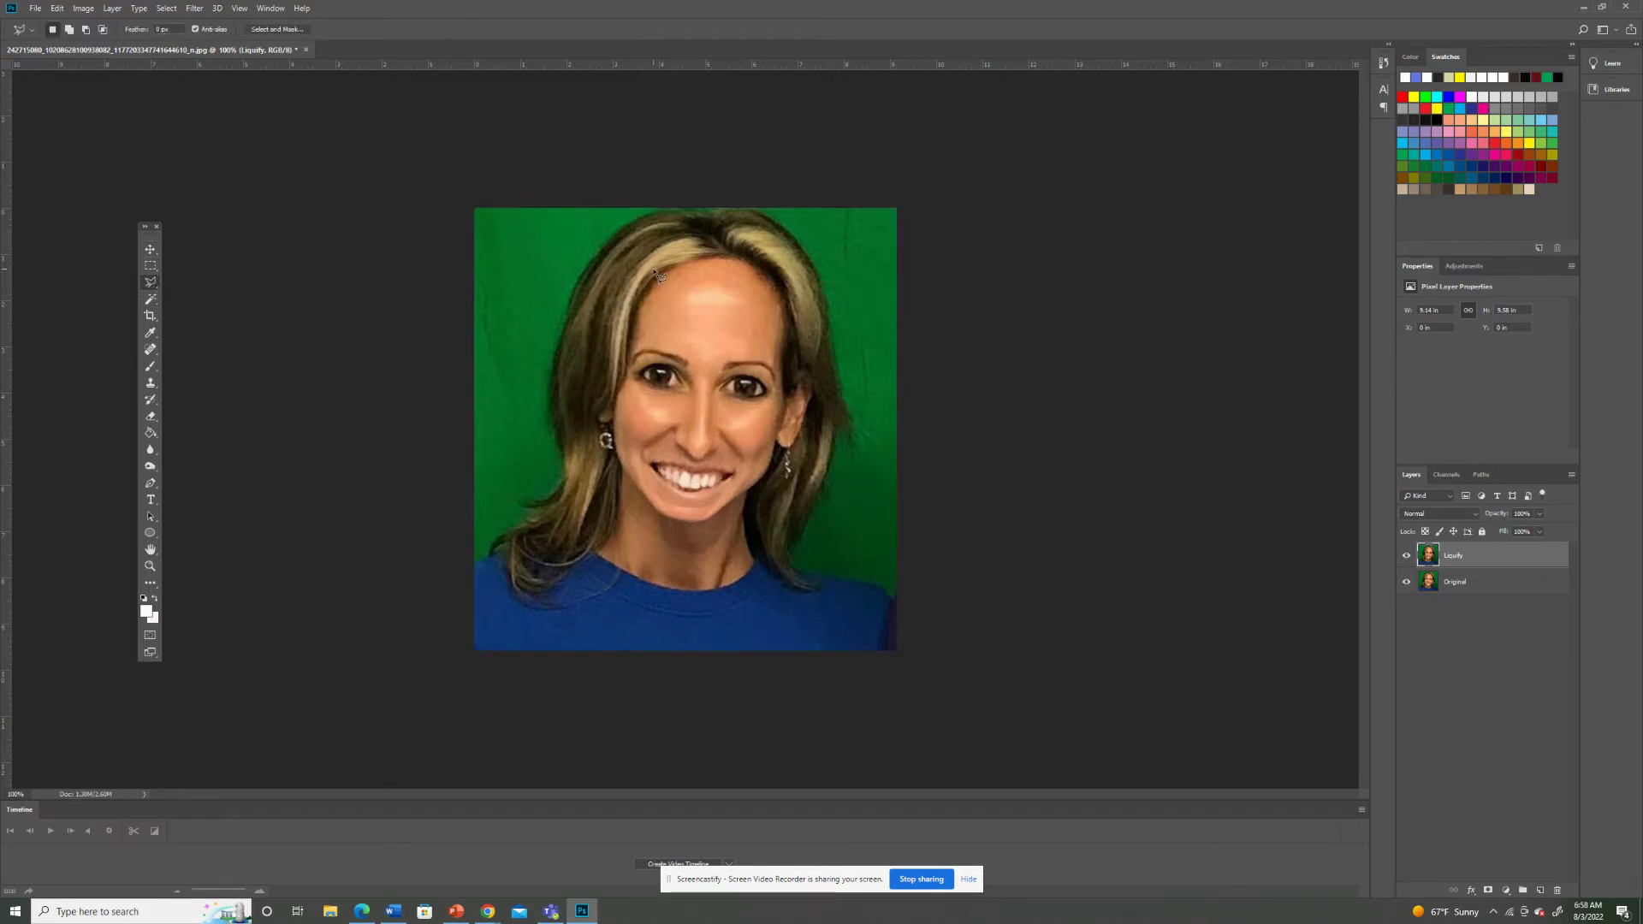
mouse_move(679, 270)
mouse_down()
mouse_move(641, 305)
mouse_move(606, 423)
mouse_move(622, 469)
mouse_move(596, 552)
mouse_move(664, 591)
mouse_move(736, 589)
mouse_move(760, 566)
mouse_move(741, 516)
mouse_move(802, 442)
mouse_move(814, 395)
mouse_move(789, 398)
mouse_move(770, 274)
mouse_move(718, 255)
mouse_move(675, 267)
mouse_up()
Apply Hue/Saturation to the selected face with Hue -160 and Saturation -42, turning it purple.
click(84, 8)
mouse_move(118, 47)
click(248, 111)
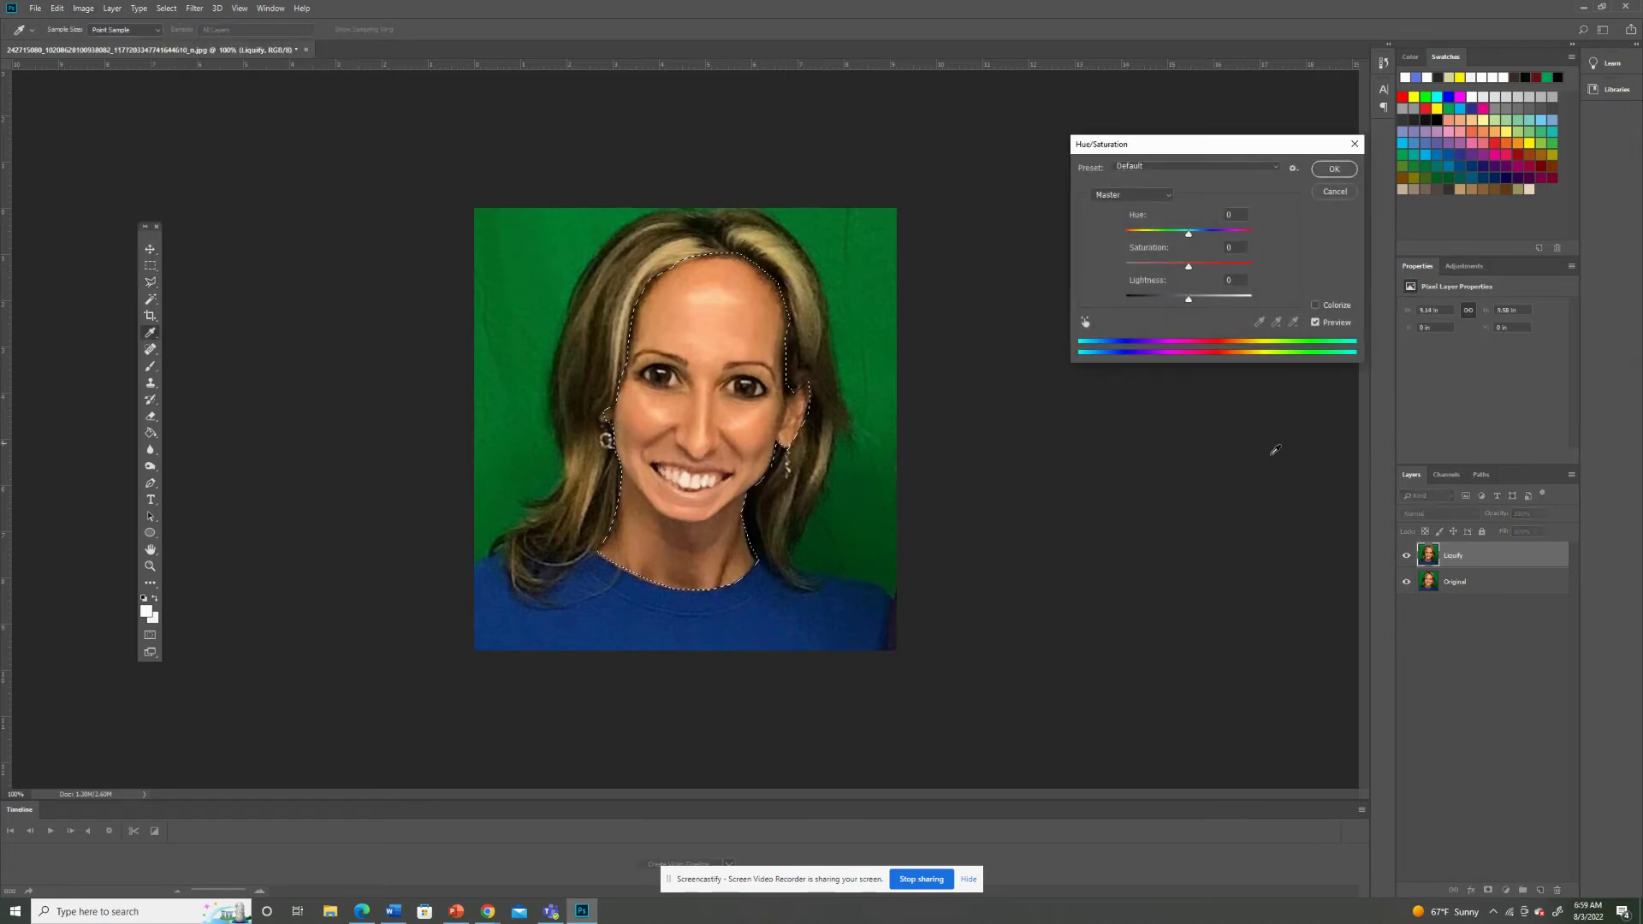
mouse_move(1190, 238)
mouse_down()
mouse_move(1236, 234)
mouse_move(1161, 235)
mouse_up()
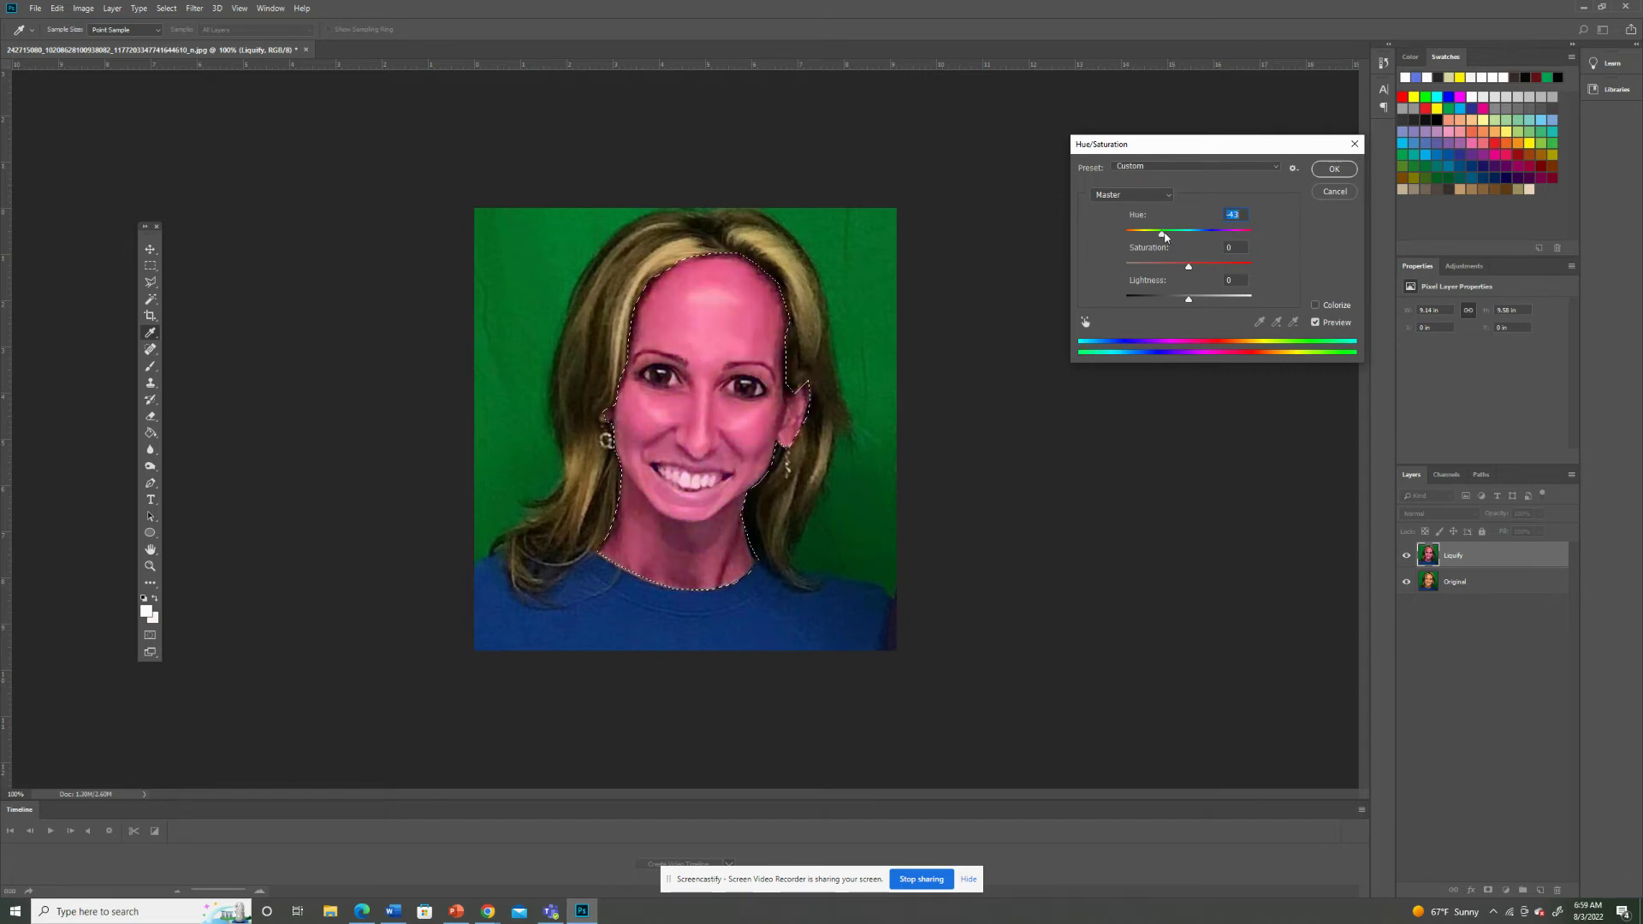
mouse_move(1164, 236)
mouse_down()
mouse_move(1225, 234)
mouse_move(1155, 234)
mouse_move(1215, 240)
mouse_move(1134, 268)
mouse_move(1180, 269)
mouse_move(1219, 233)
mouse_move(1206, 267)
mouse_move(1245, 268)
mouse_move(1162, 267)
mouse_move(1134, 235)
mouse_move(1147, 240)
mouse_up()
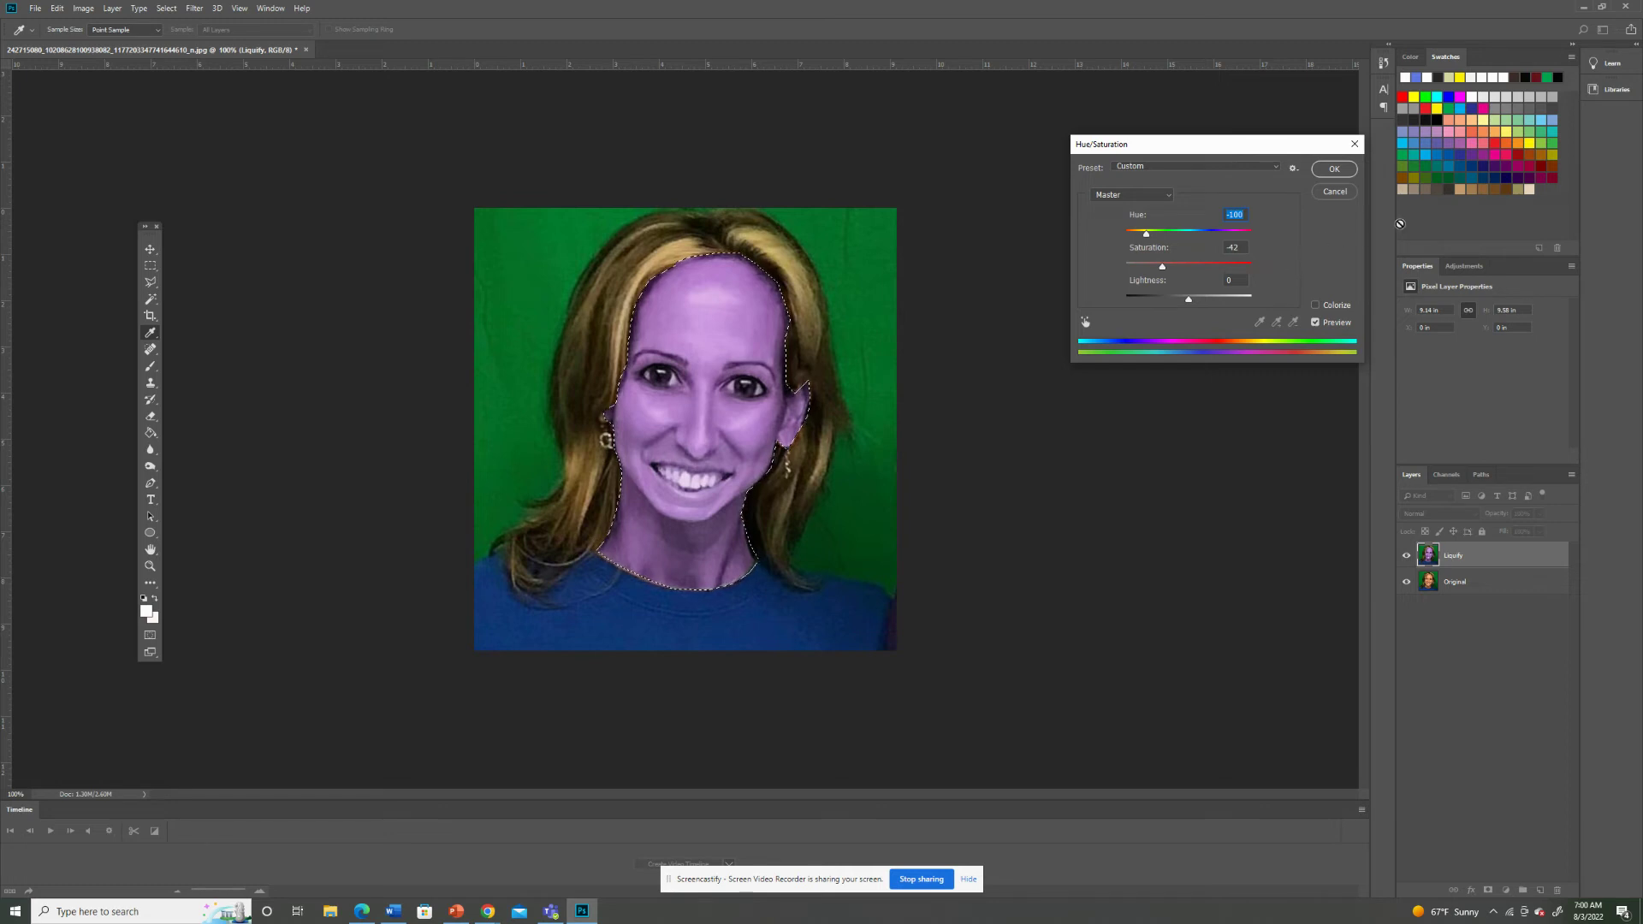
click(1334, 171)
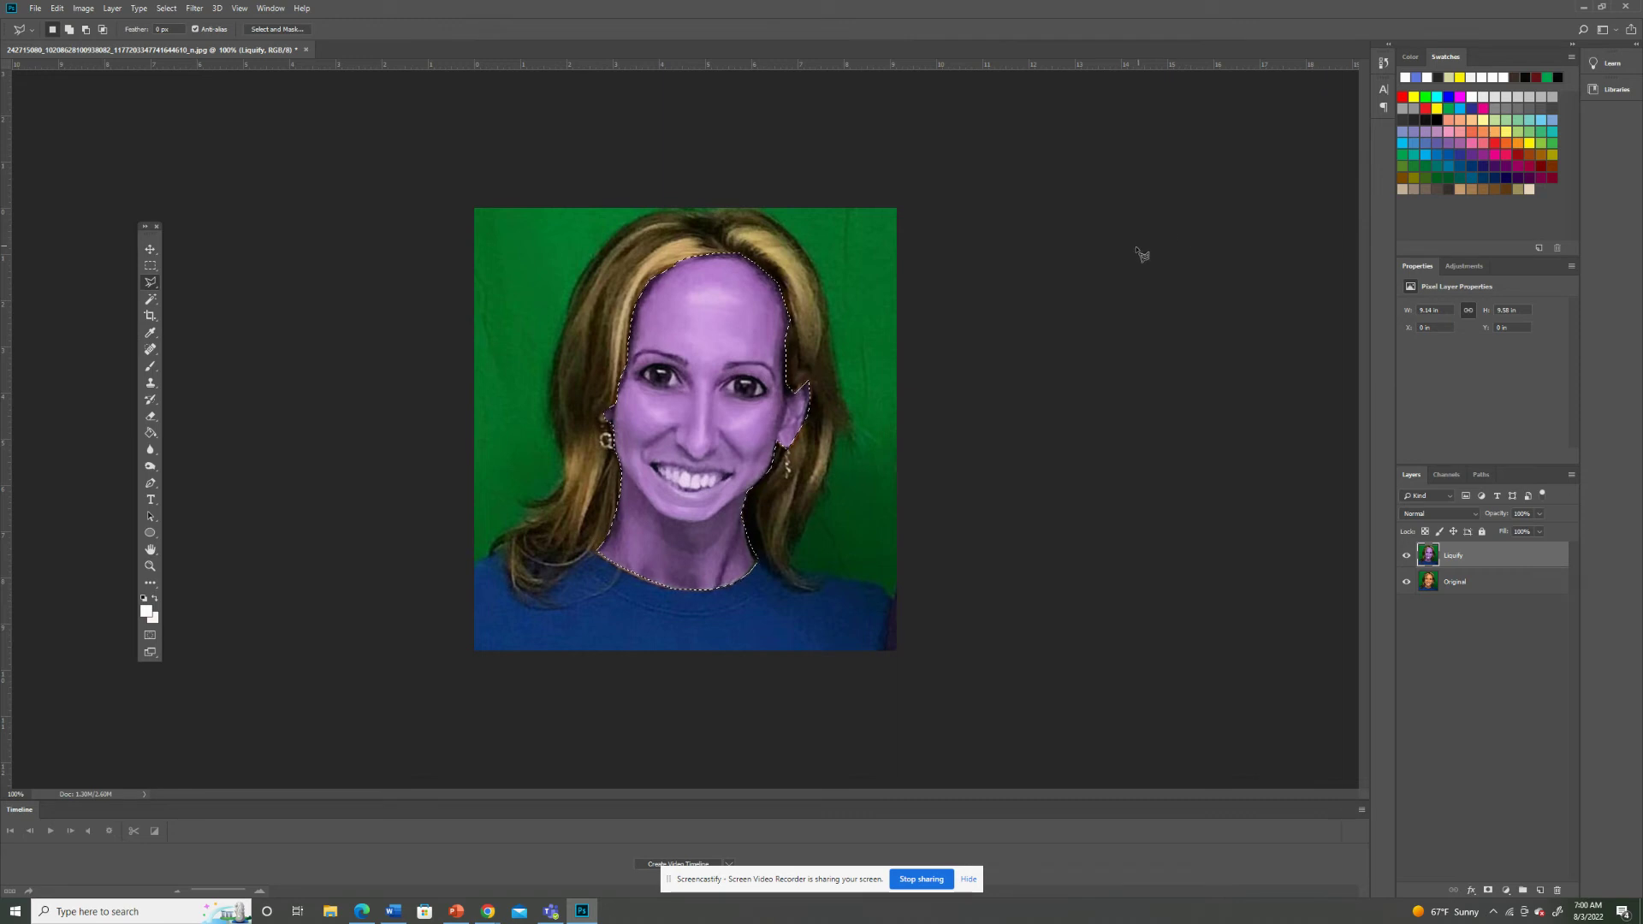
Duplicate the Liquify layer, then copy the lassoed purple face onto a new layer named filter.
key(ctrl+d)
key(ctrl+j)
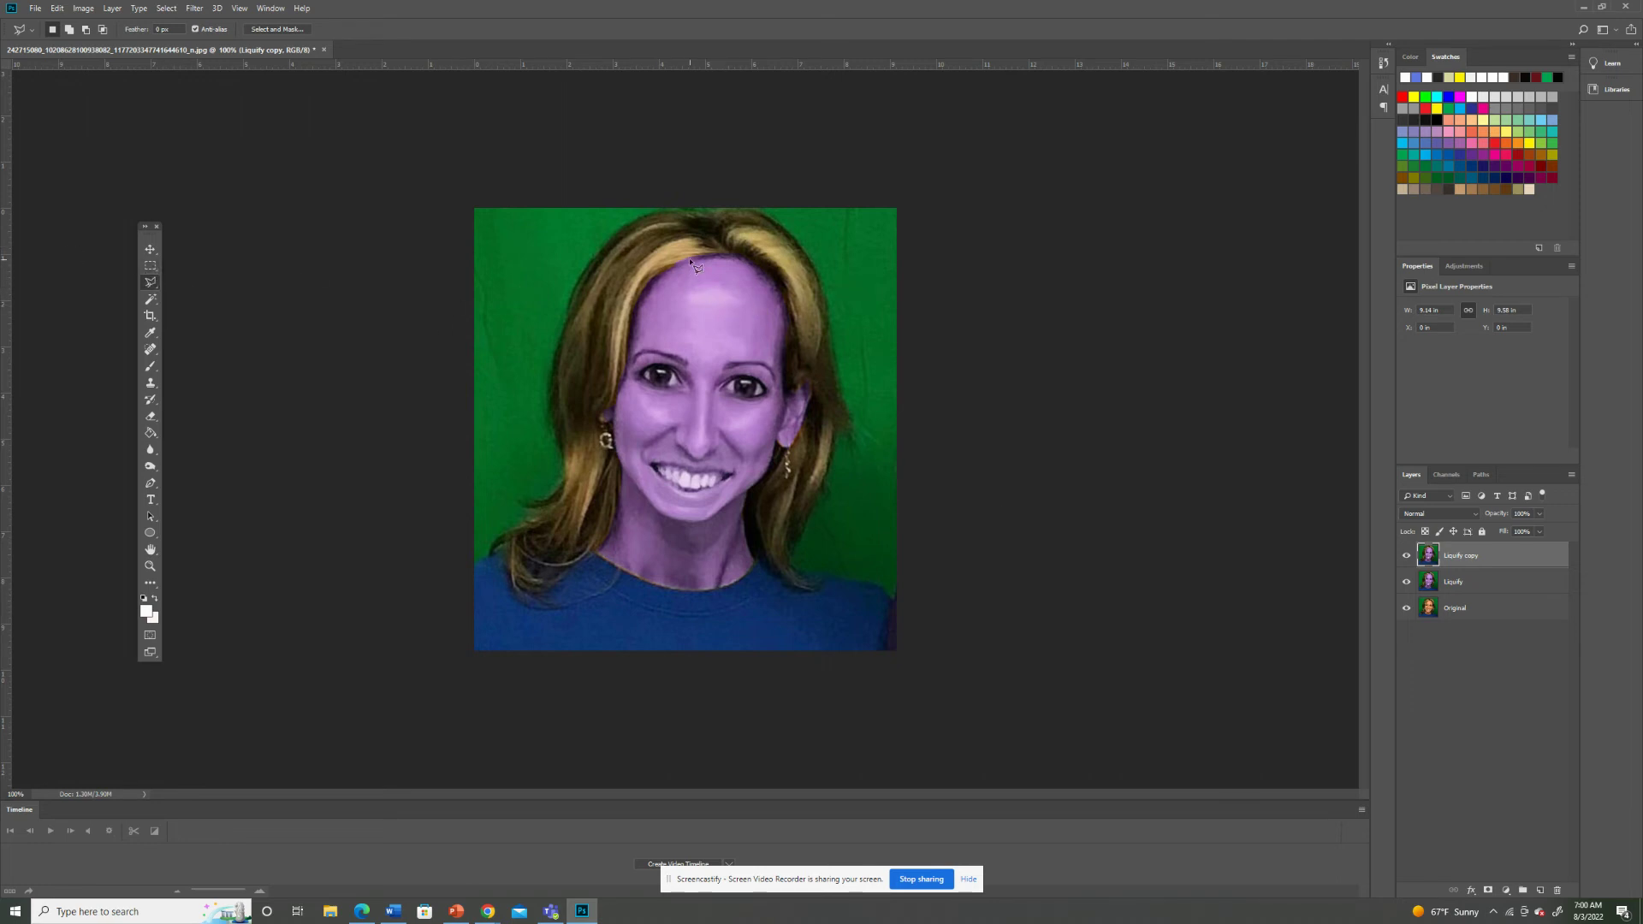
mouse_move(695, 267)
mouse_down()
mouse_move(622, 358)
mouse_move(621, 488)
mouse_move(600, 541)
mouse_move(615, 545)
mouse_move(596, 555)
mouse_move(711, 591)
mouse_move(760, 569)
mouse_move(738, 521)
mouse_move(773, 453)
mouse_move(801, 446)
mouse_move(809, 388)
mouse_move(788, 396)
mouse_move(778, 283)
mouse_move(690, 270)
mouse_up()
key(ctrl+j)
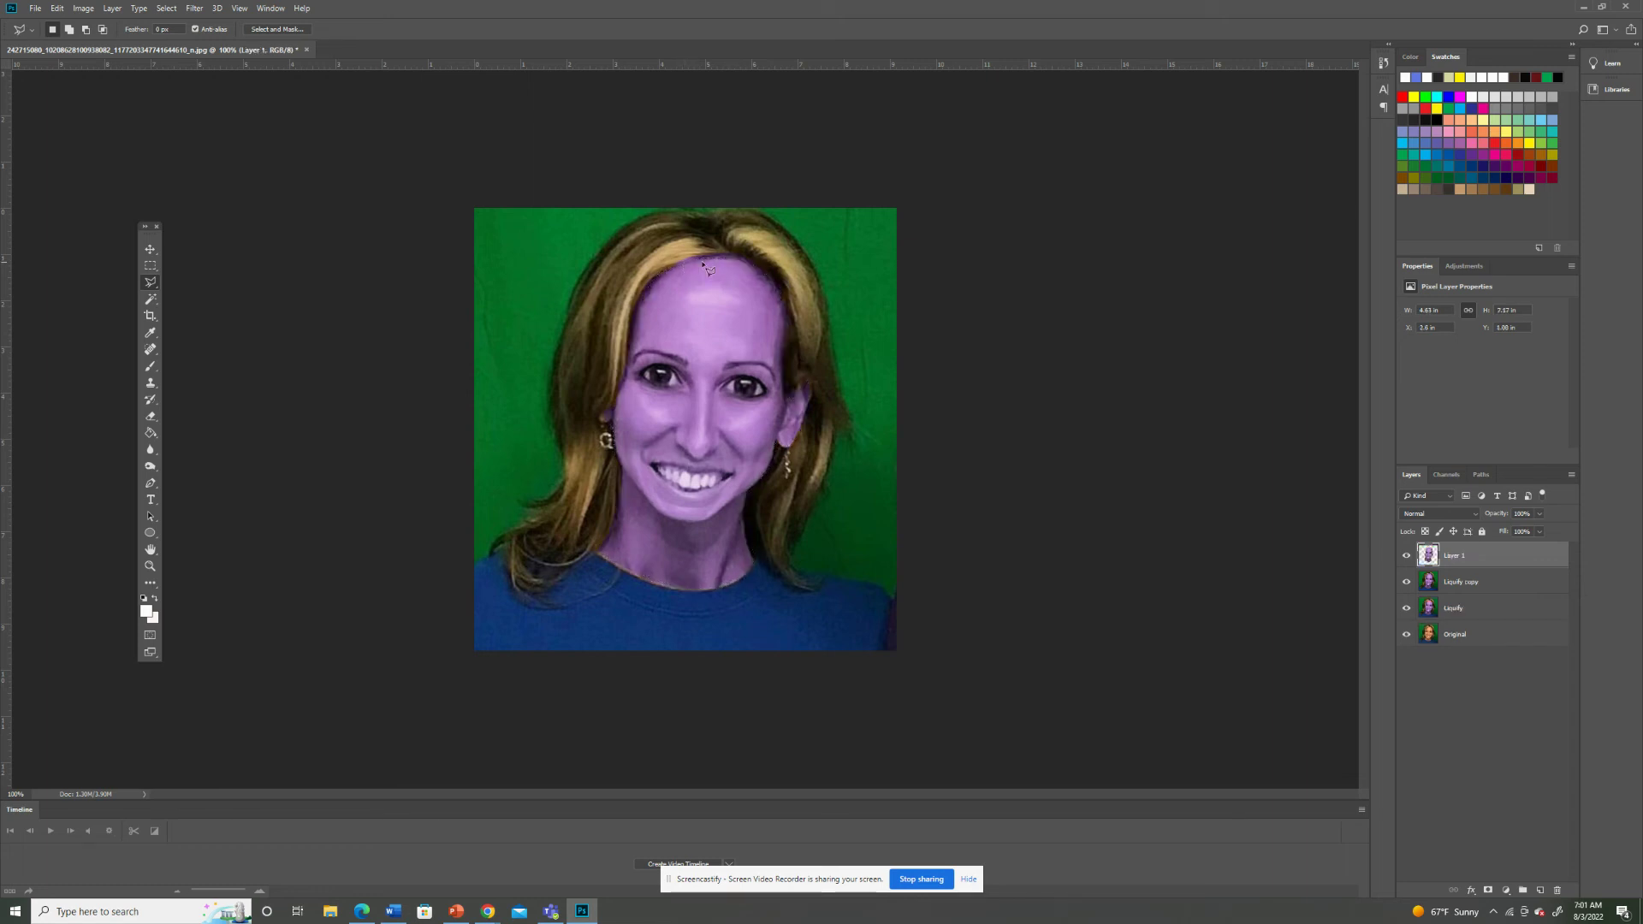
double_click(1455, 556)
text(filter)
key(Return)
Apply the Stylize > Oil Paint filter to the face (Stylization 2.3, Cleanliness 2.3, Scale 0.8, Shine 1.3).
click(194, 9)
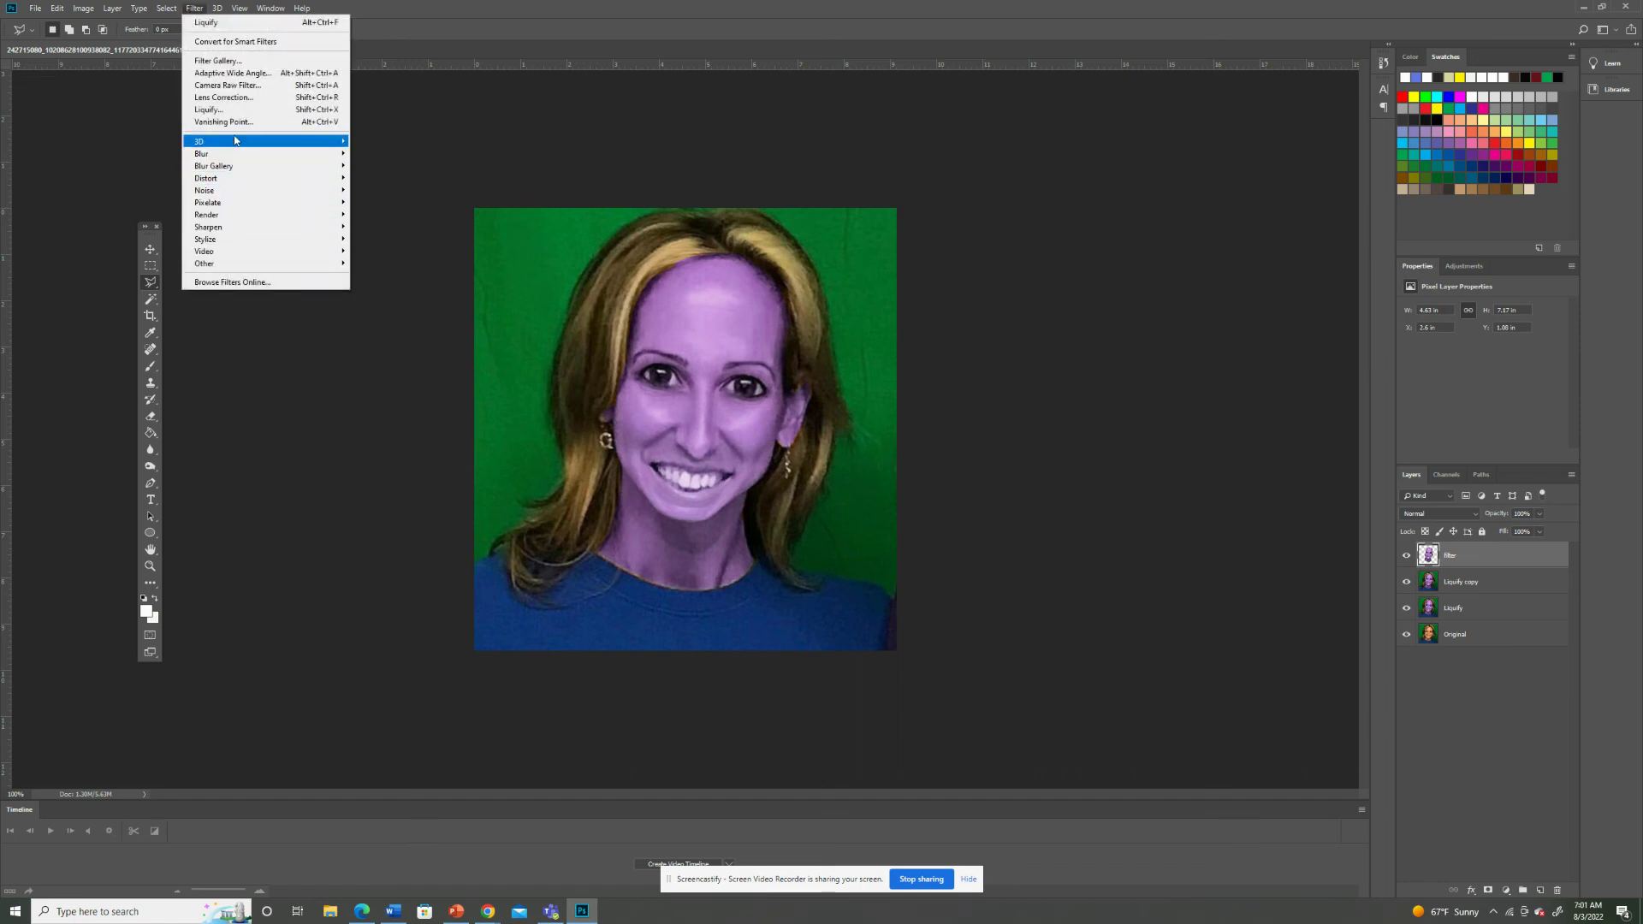
mouse_move(218, 157)
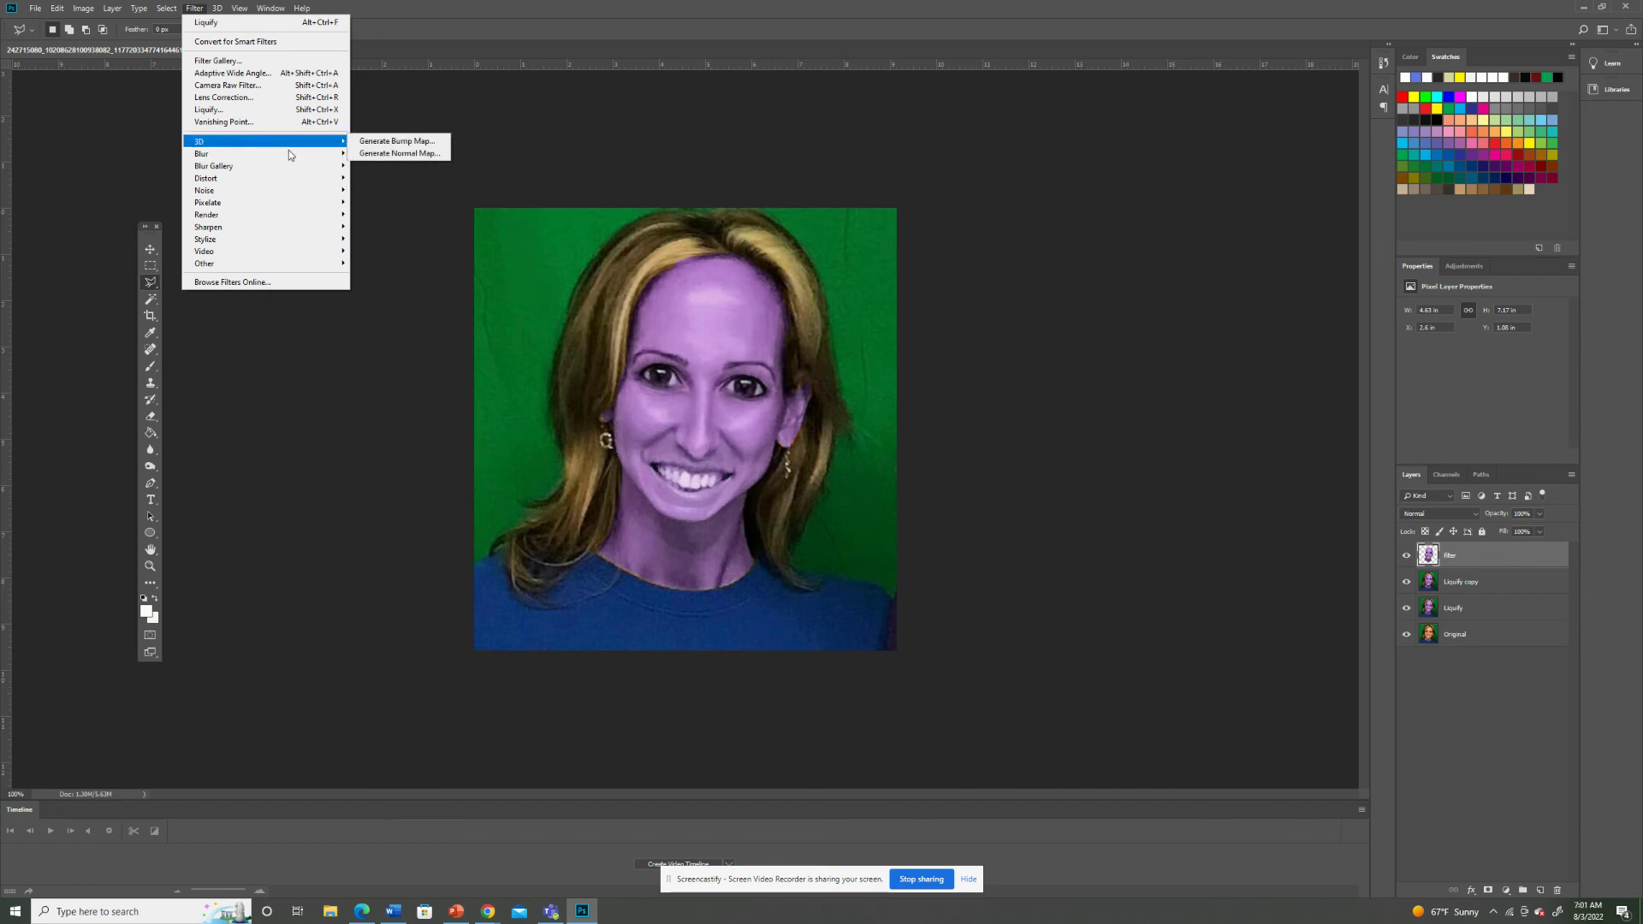
mouse_move(345, 146)
mouse_move(332, 186)
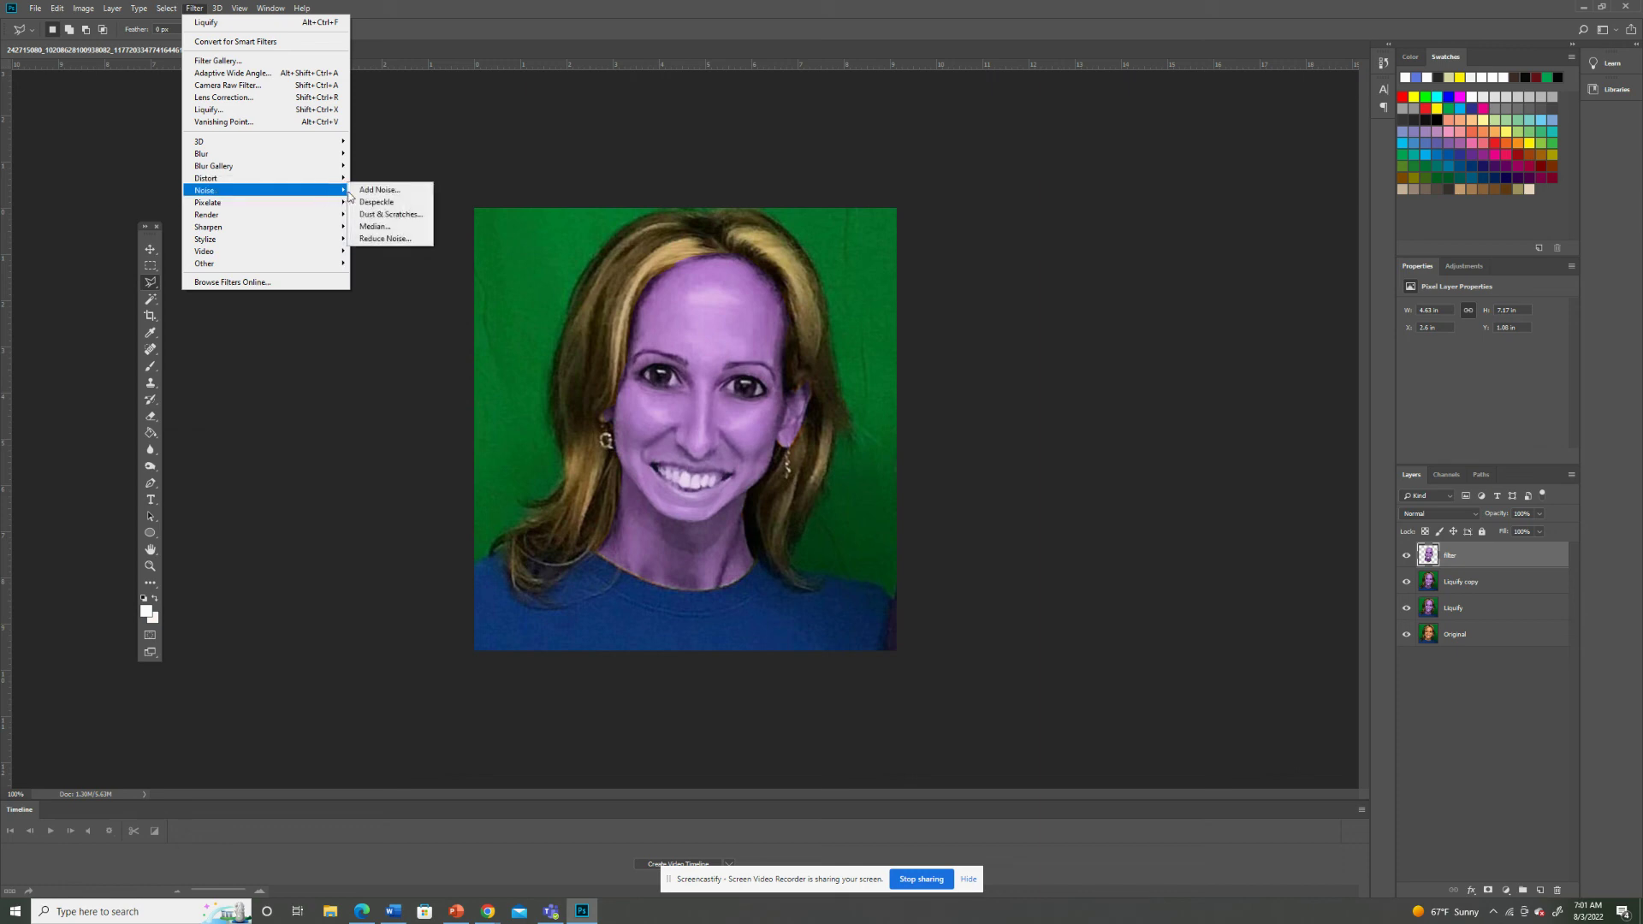
mouse_move(334, 226)
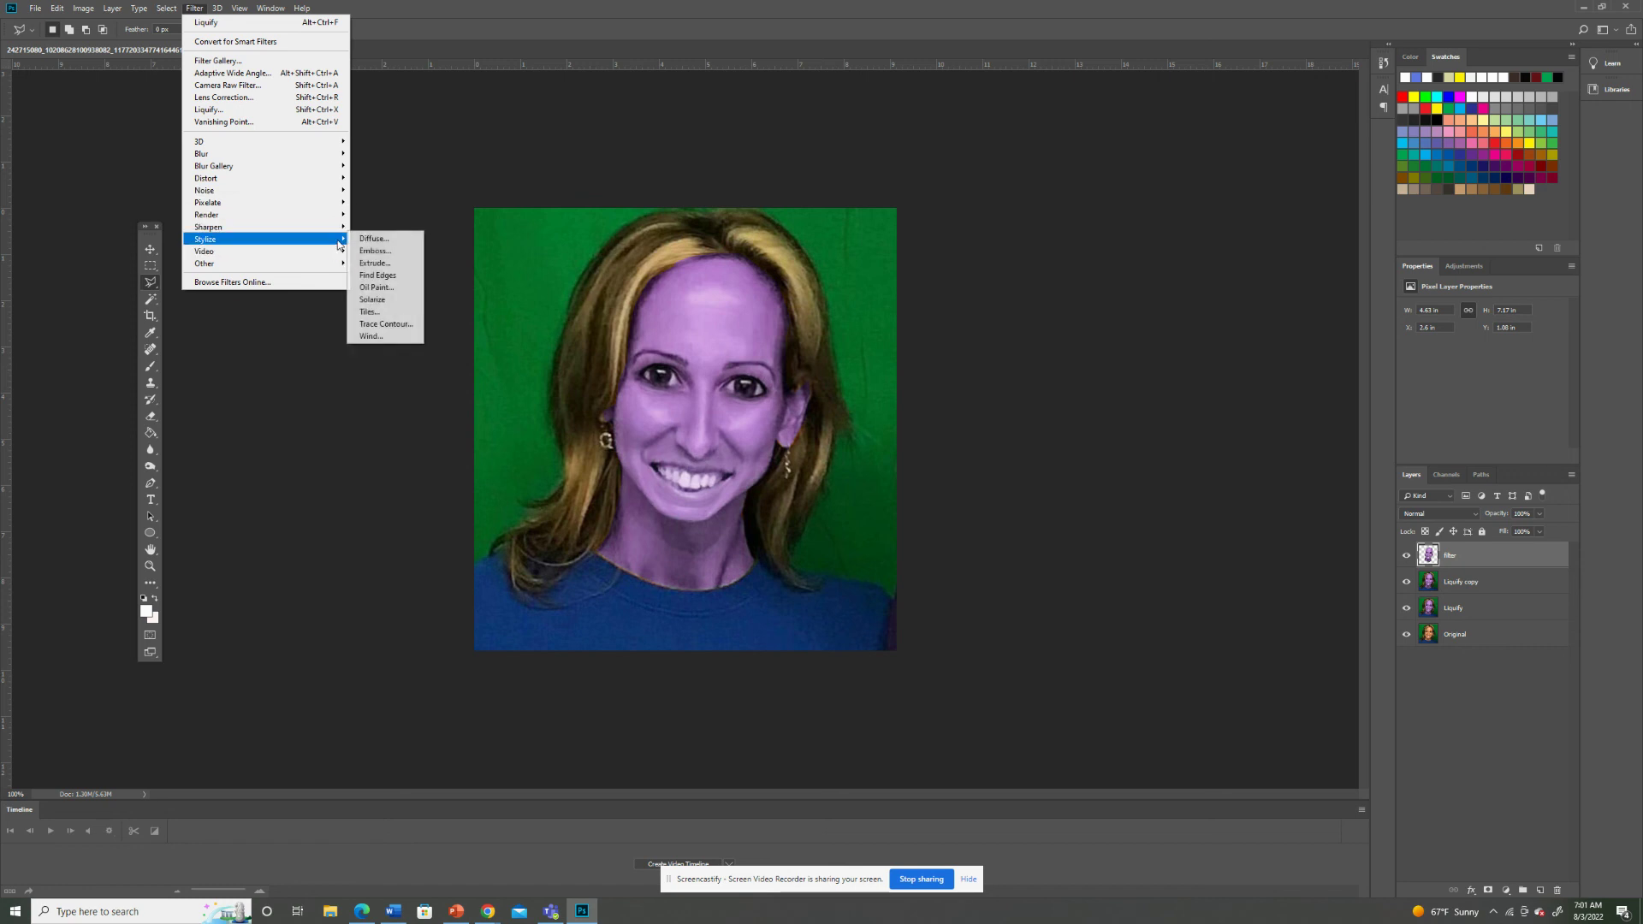
click(379, 289)
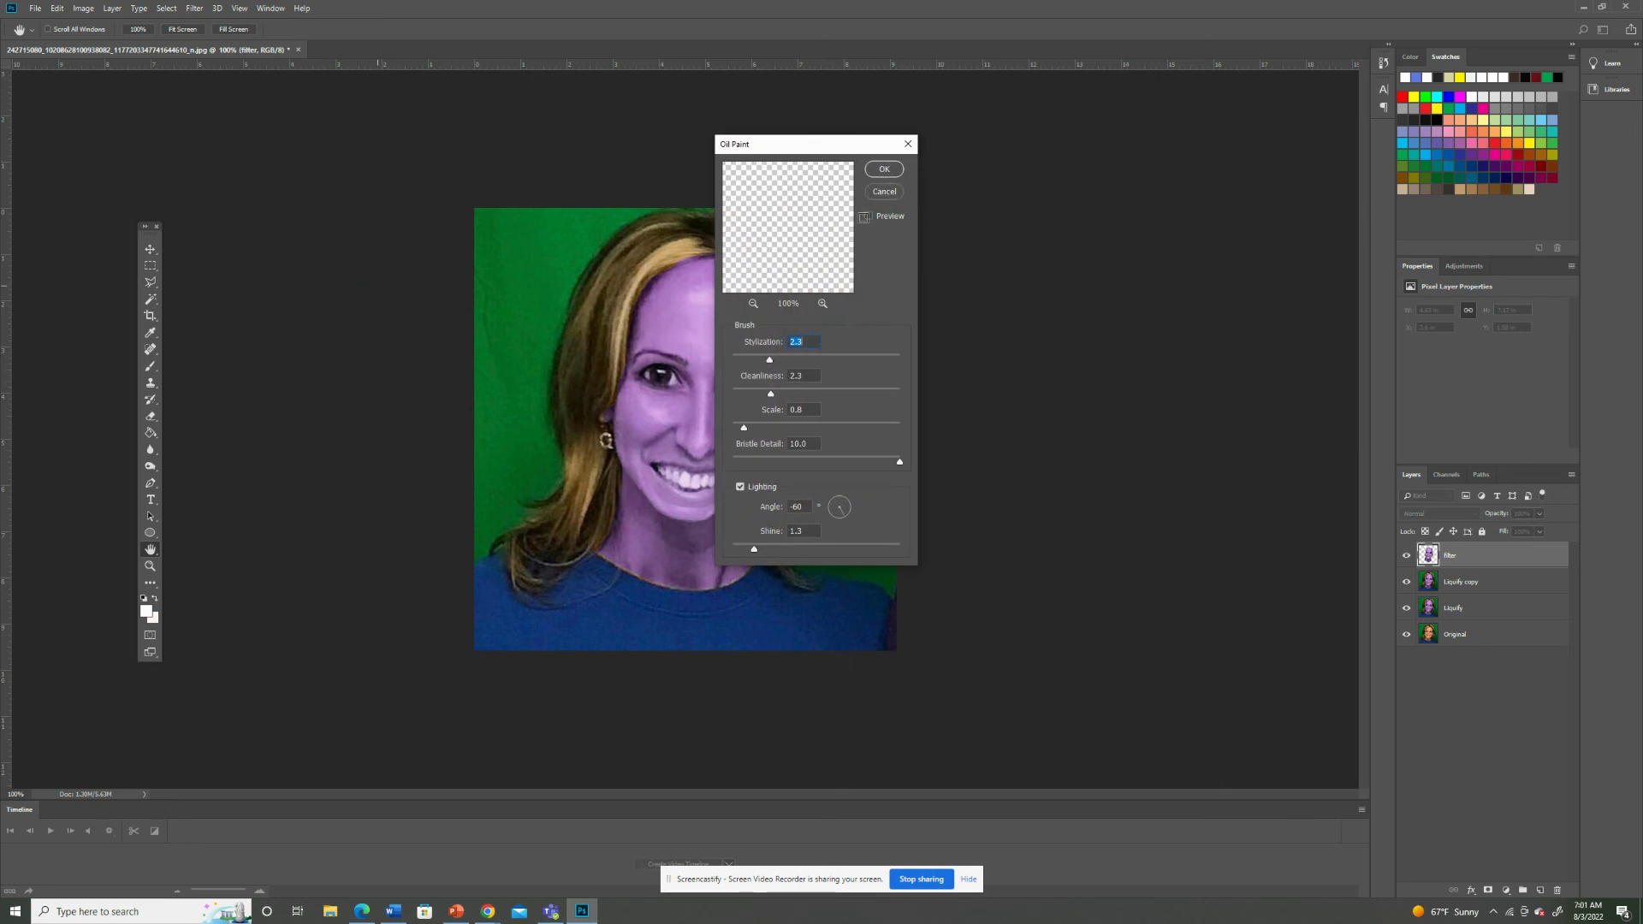
click(869, 217)
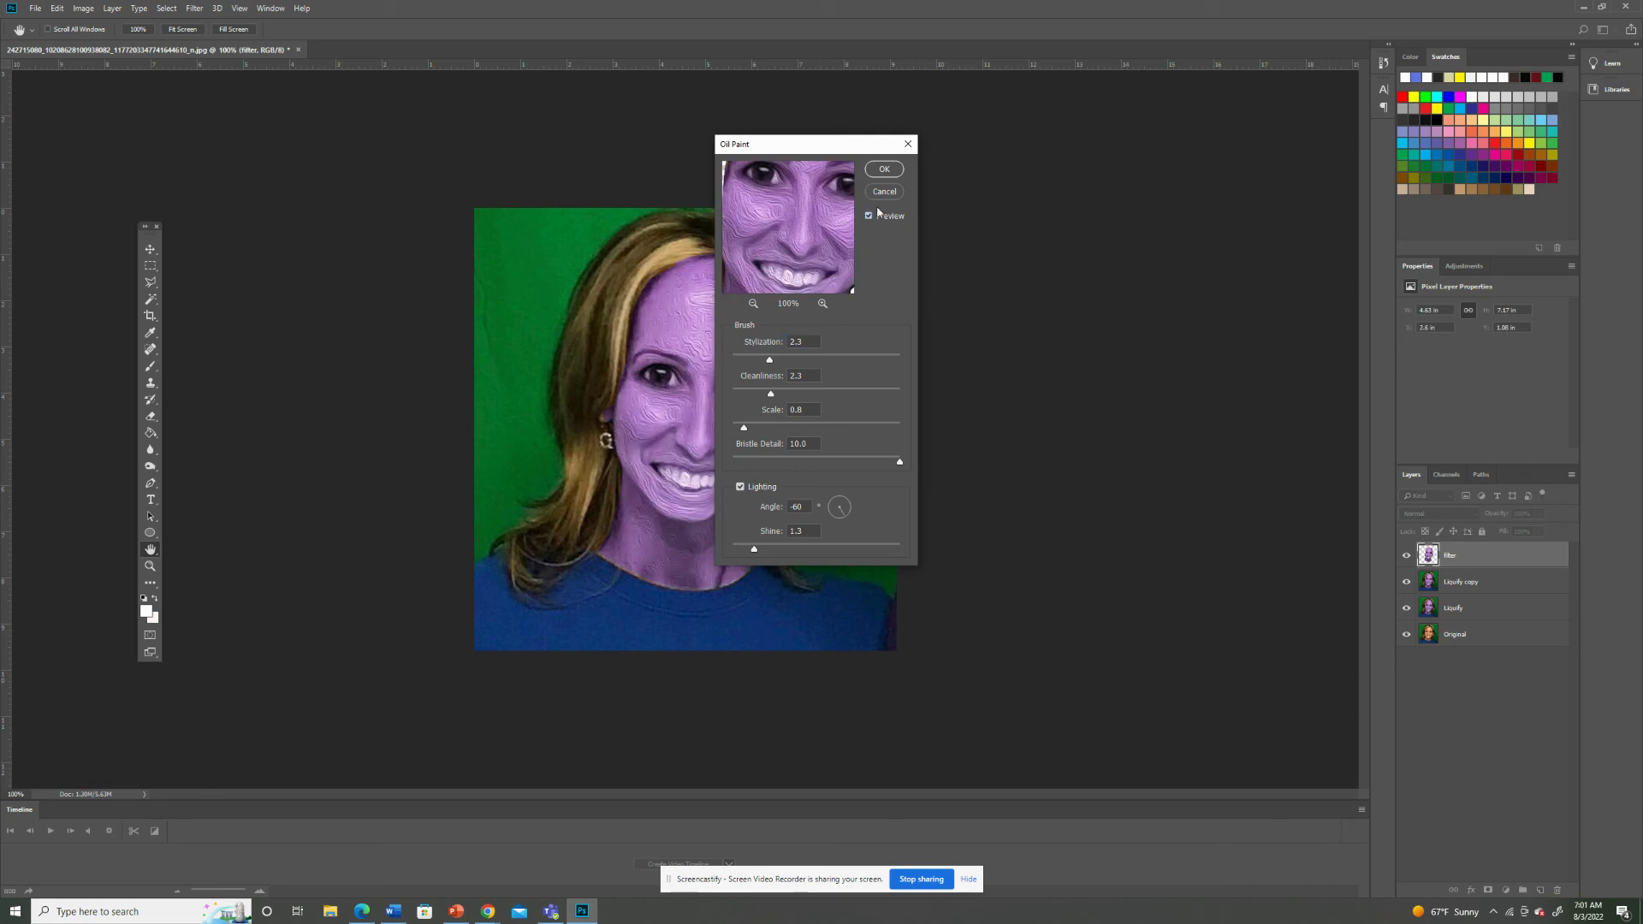
drag(850, 152, 1068, 142)
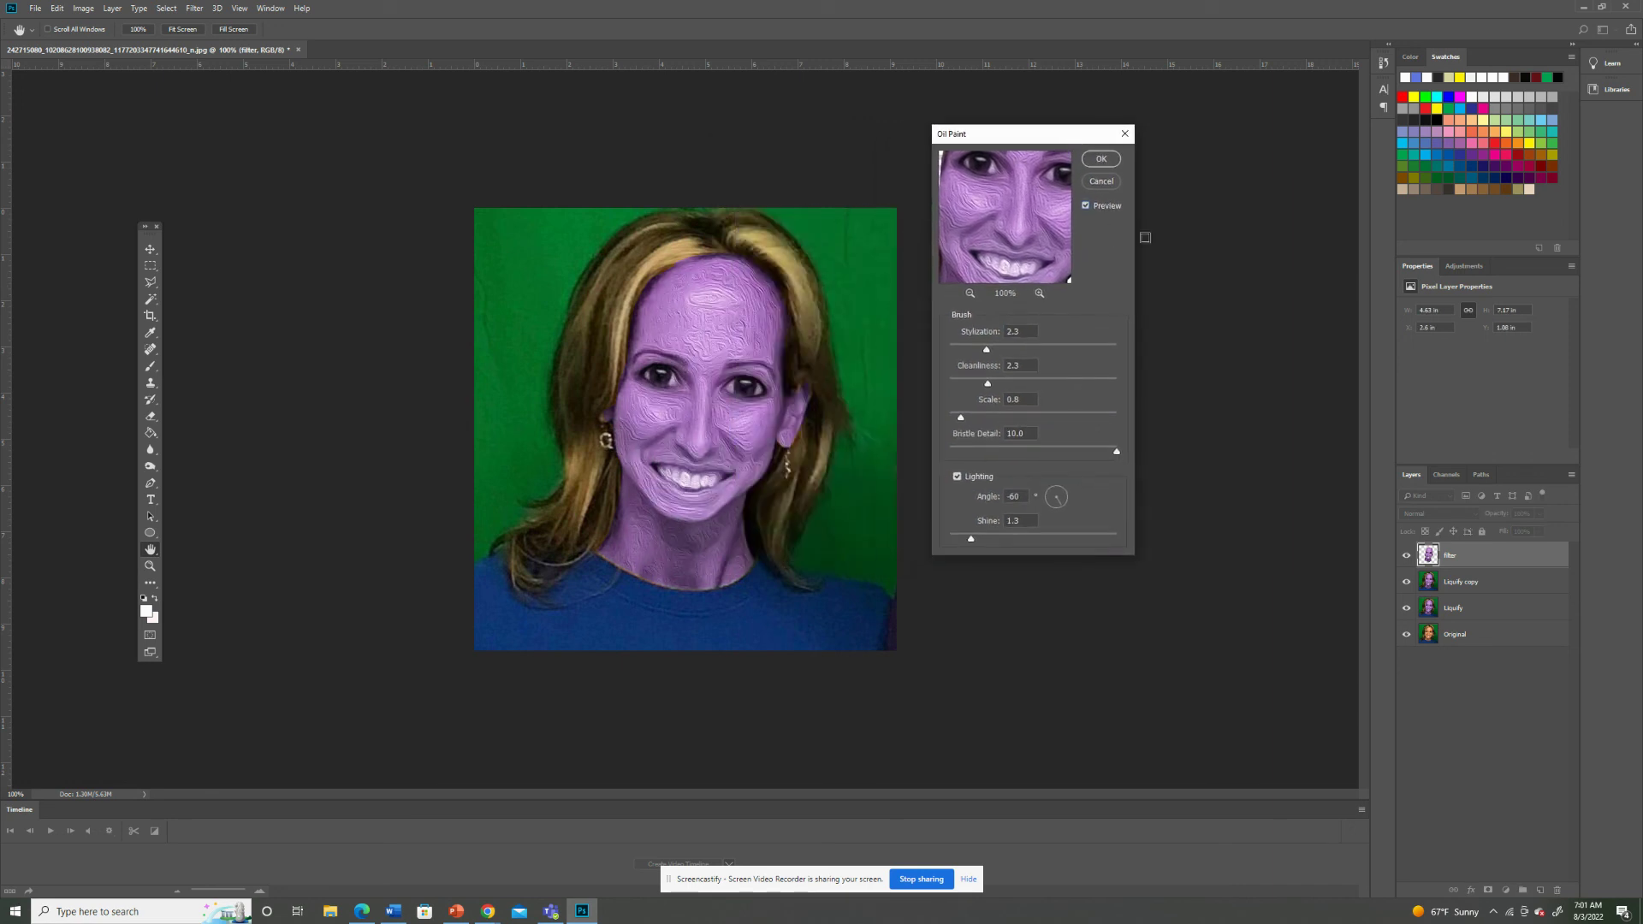
click(1101, 159)
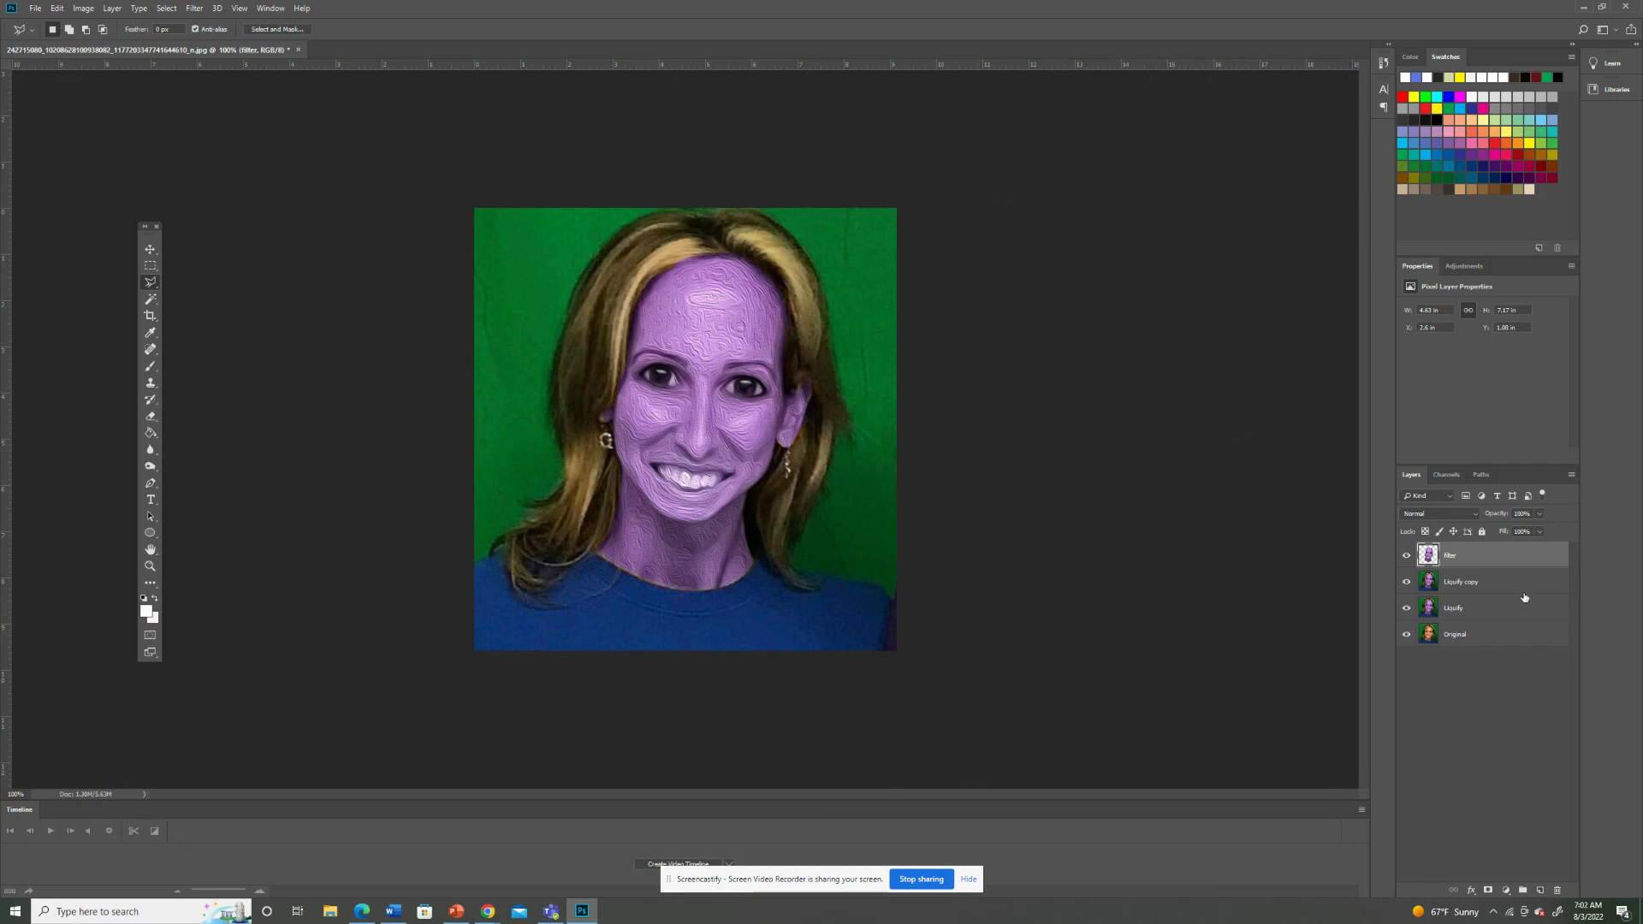
click(1406, 556)
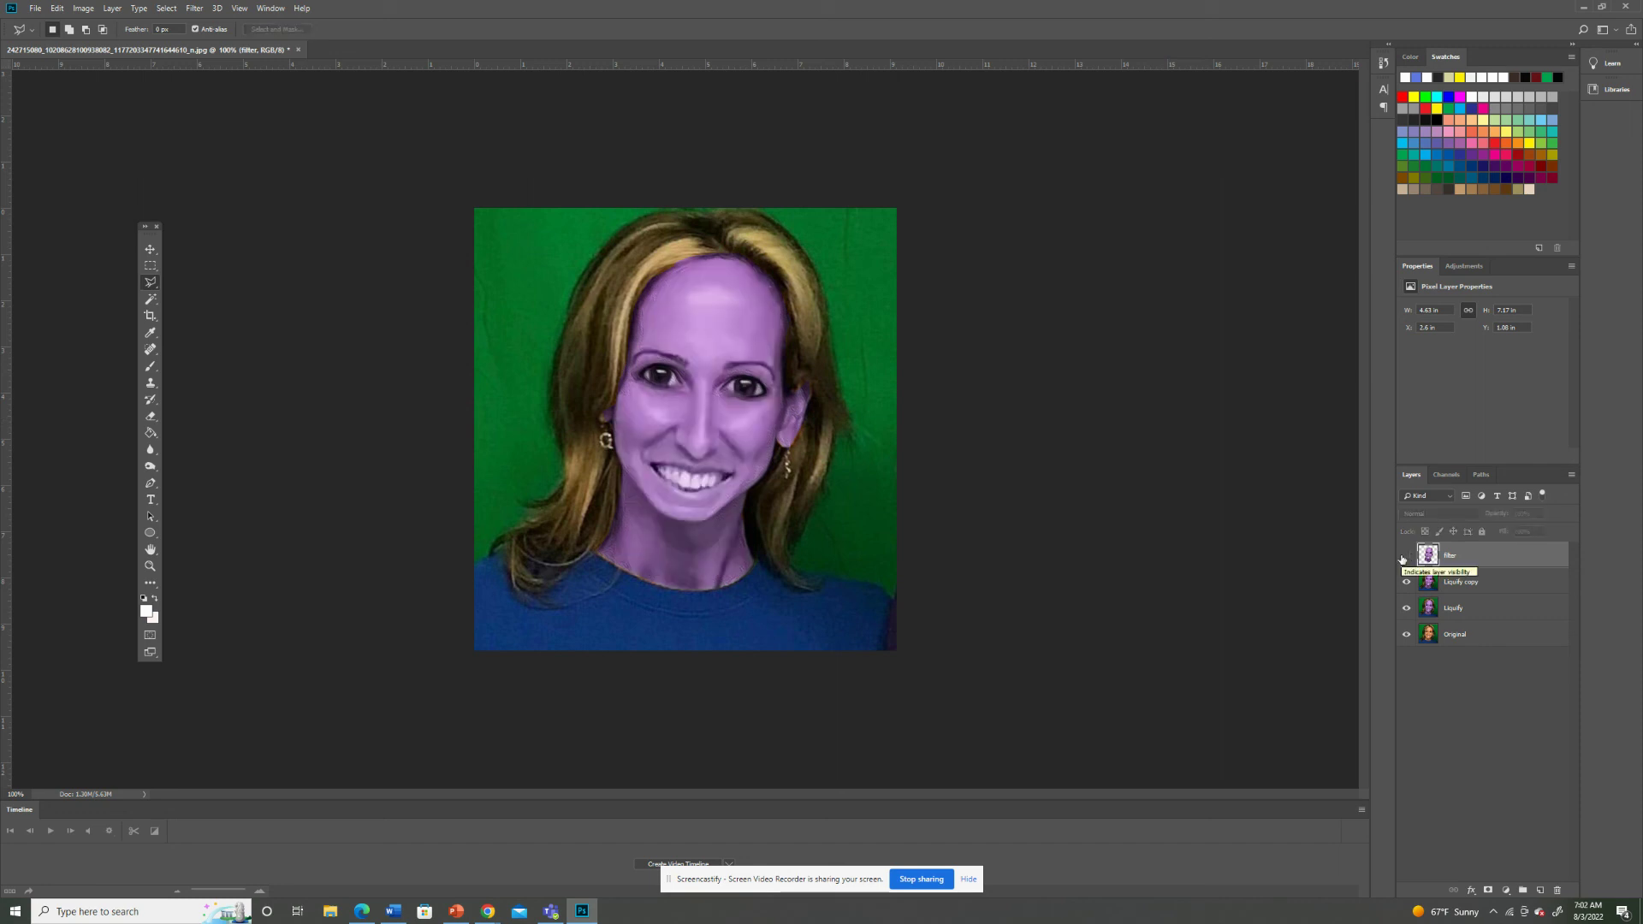
click(1404, 557)
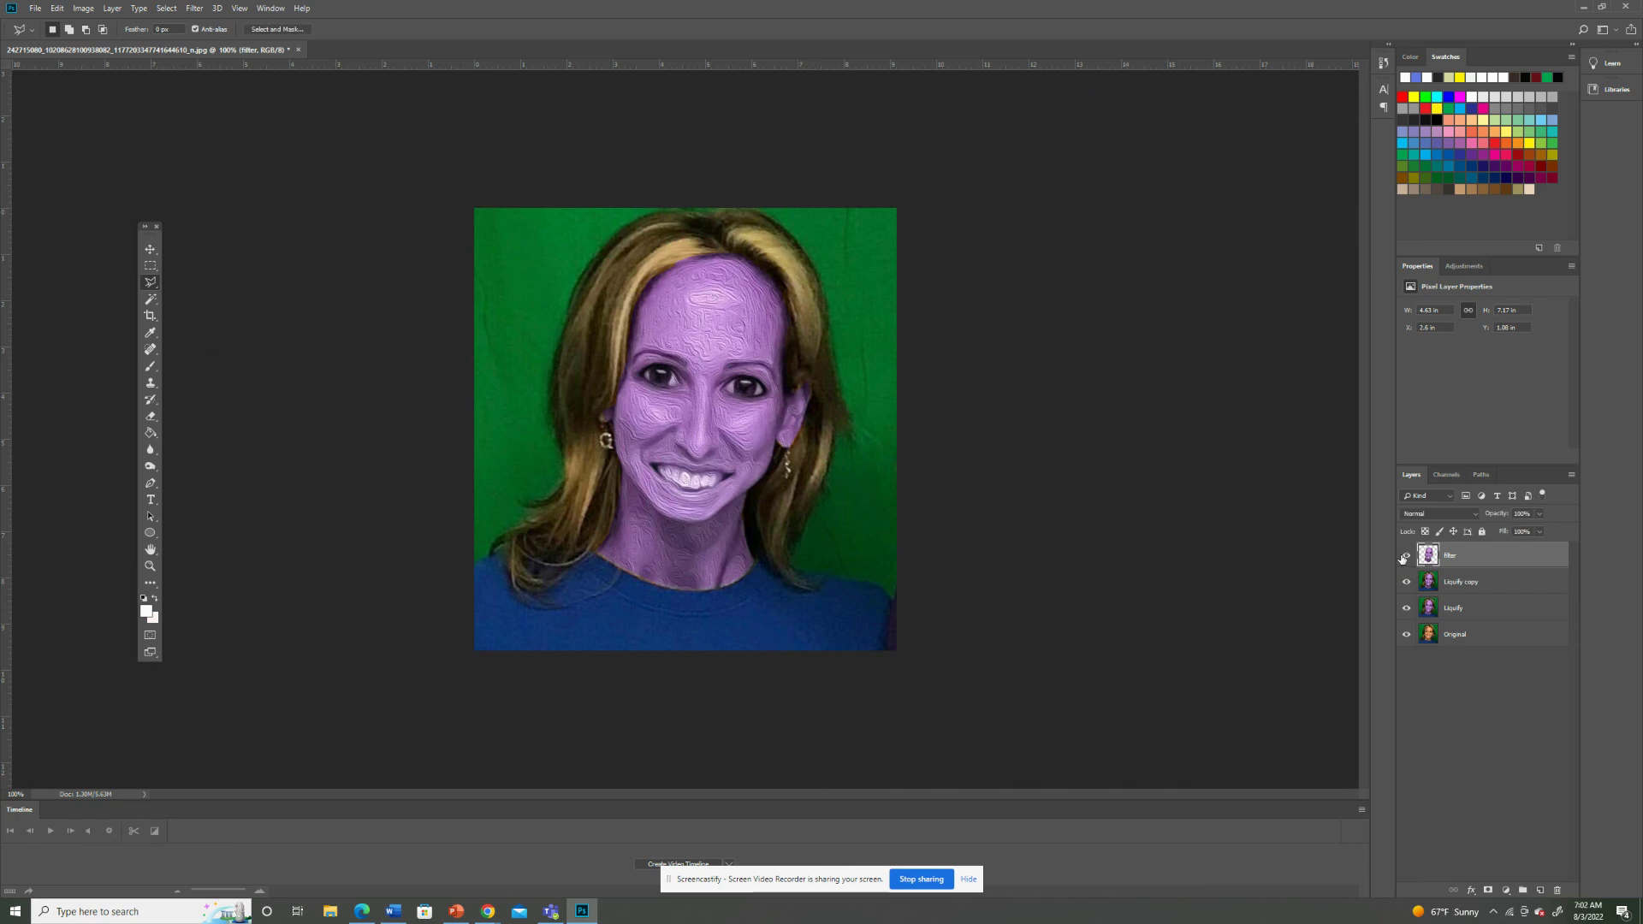
click(1404, 557)
click(1405, 556)
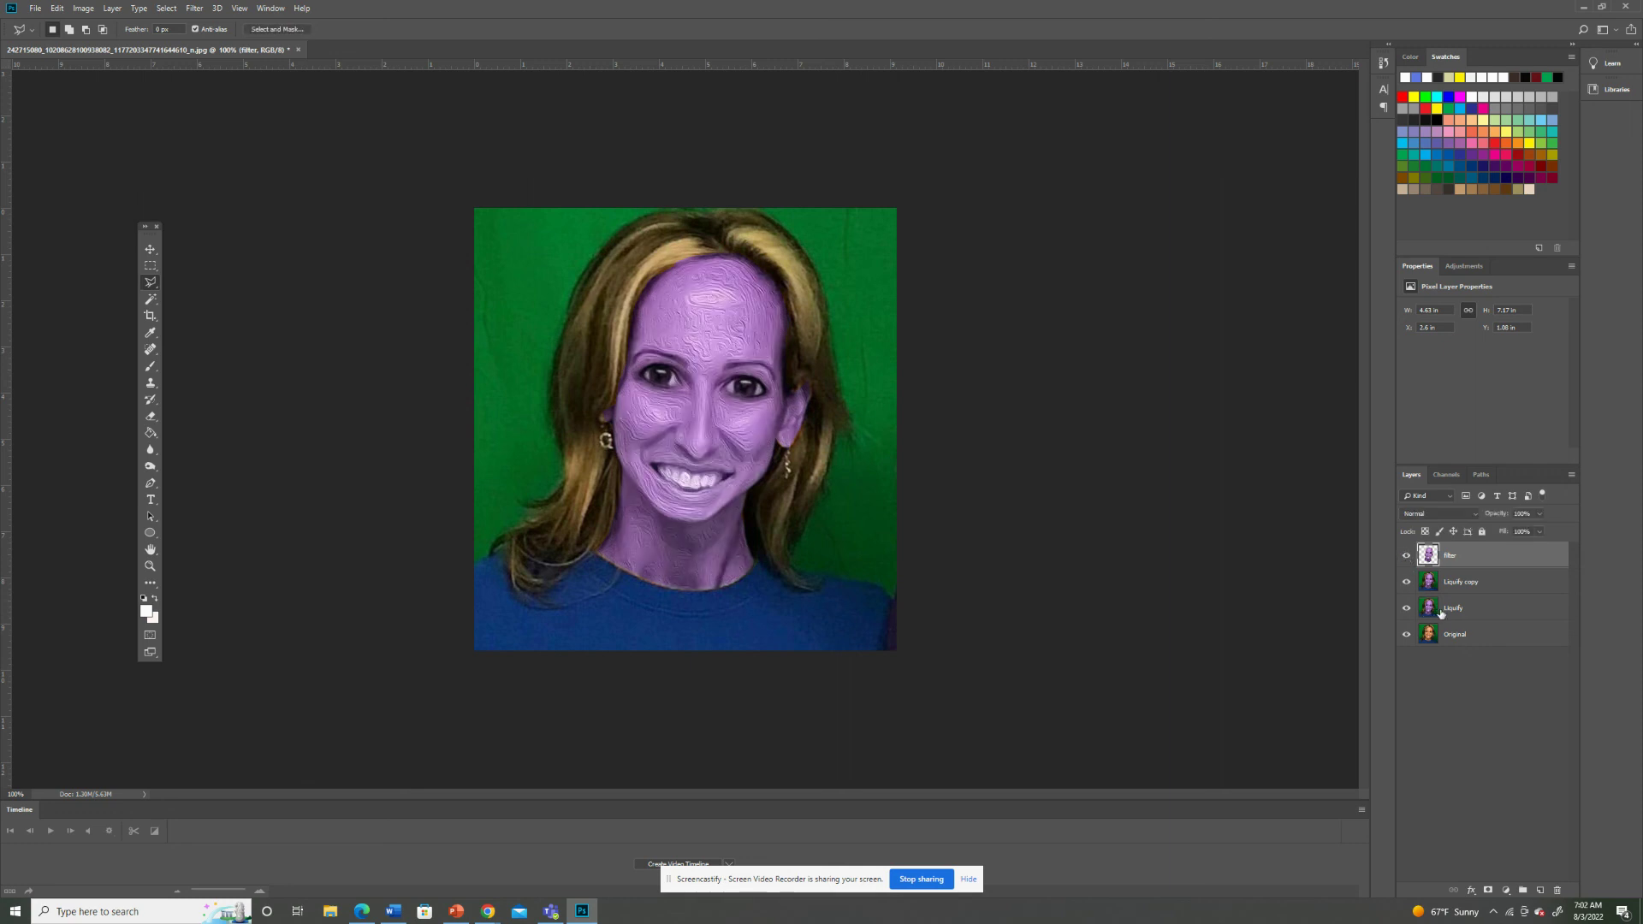